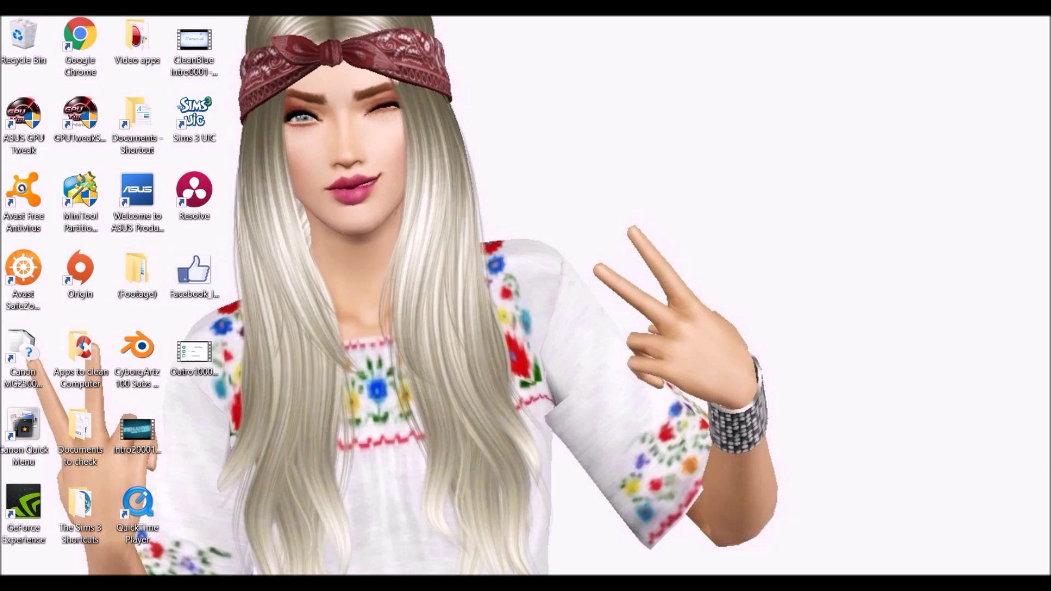
Launch The Sims 3 from Origin and delete every item in the launcher's Downloads list.
{"action": "left_click", "coordinate": [310, 583]}
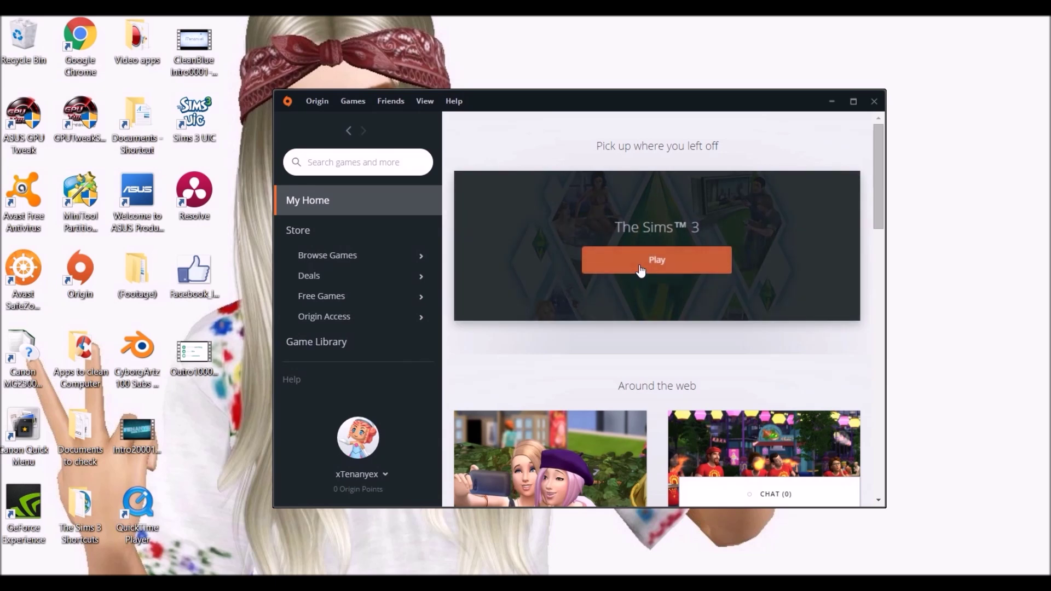
{"action": "left_click", "coordinate": [641, 269]}
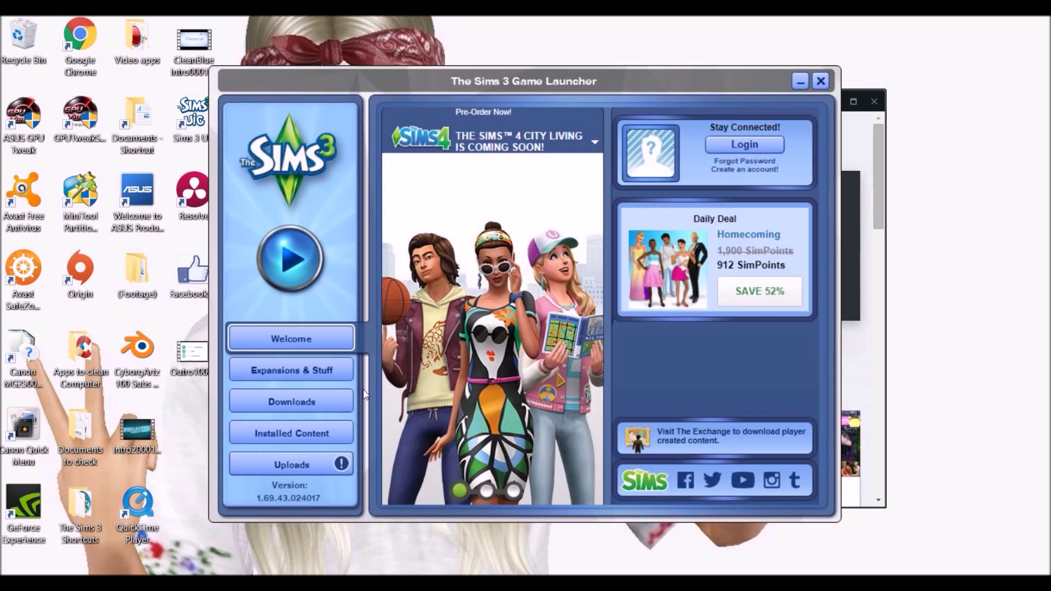
{"action": "left_click", "coordinate": [323, 405]}
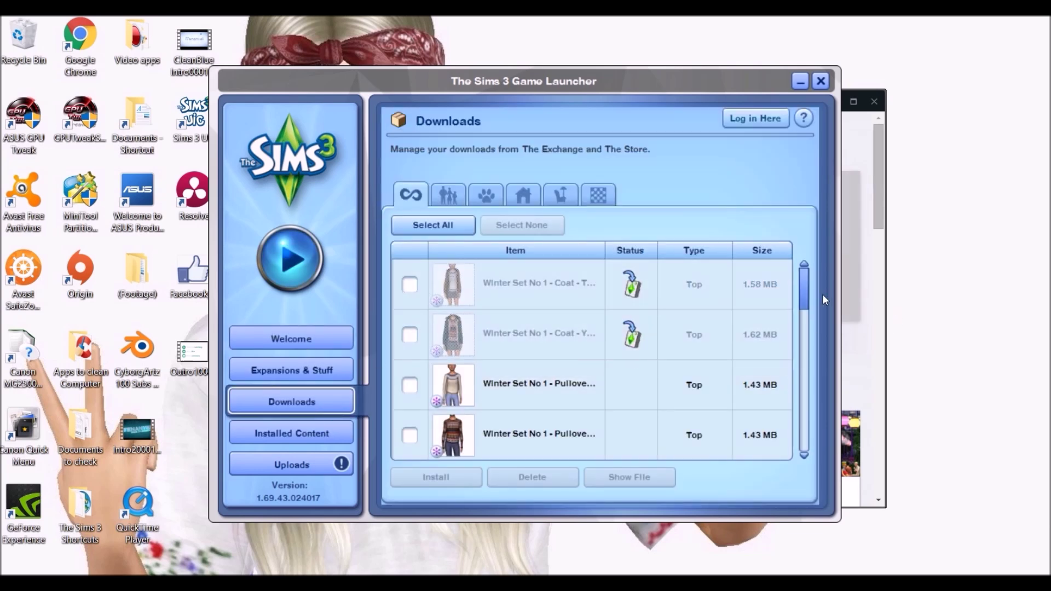
{"action": "mouse_move", "coordinate": [805, 288]}
{"action": "left_mouse_down"}
{"action": "mouse_move", "coordinate": [802, 445]}
{"action": "mouse_move", "coordinate": [802, 273]}
{"action": "left_mouse_up"}
{"action": "left_click", "coordinate": [409, 284]}
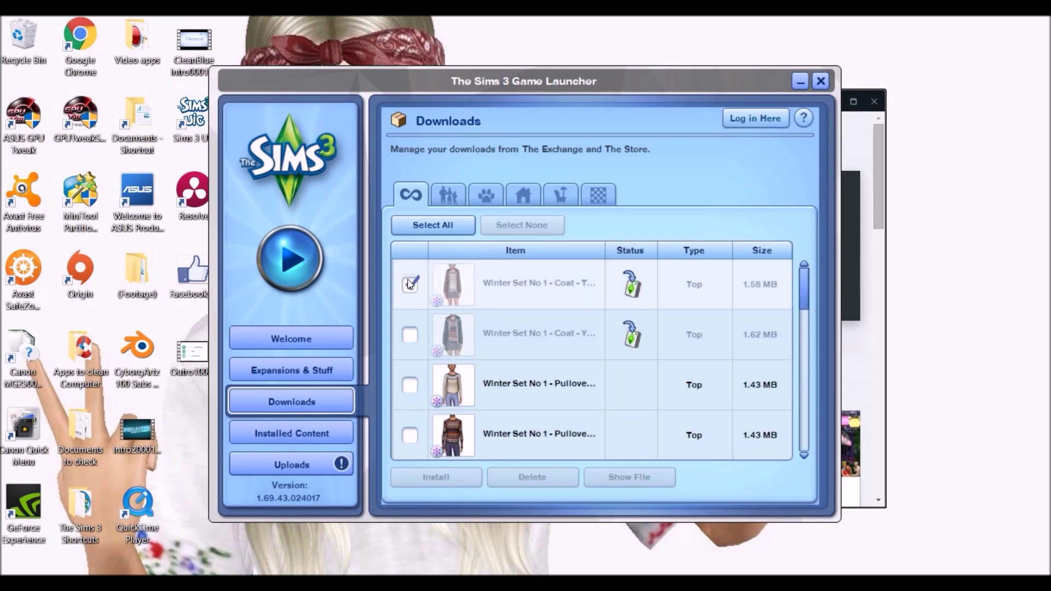
{"action": "left_click", "coordinate": [410, 284]}
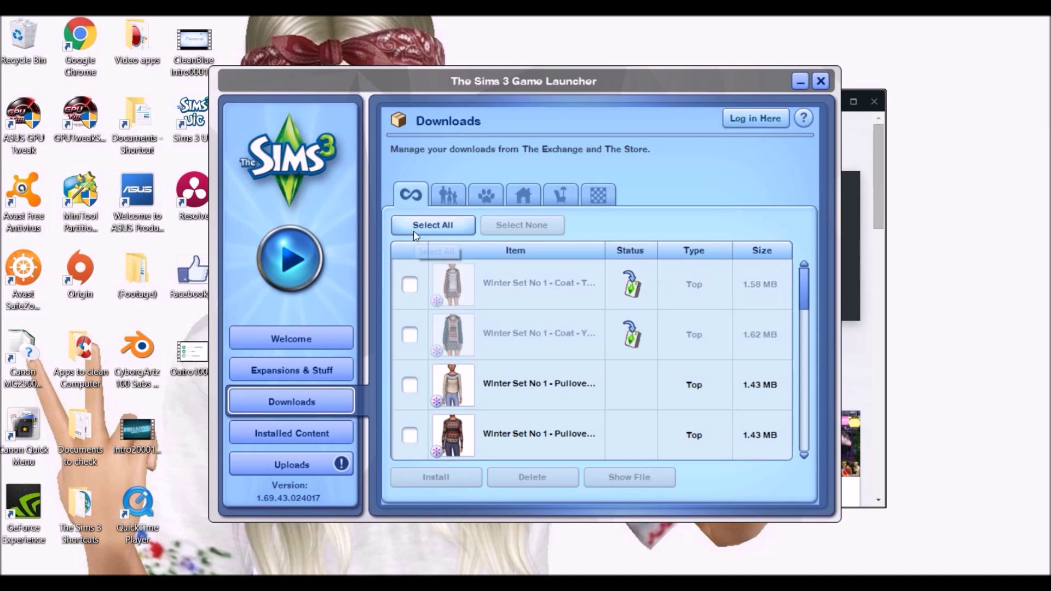
{"action": "left_click", "coordinate": [416, 235]}
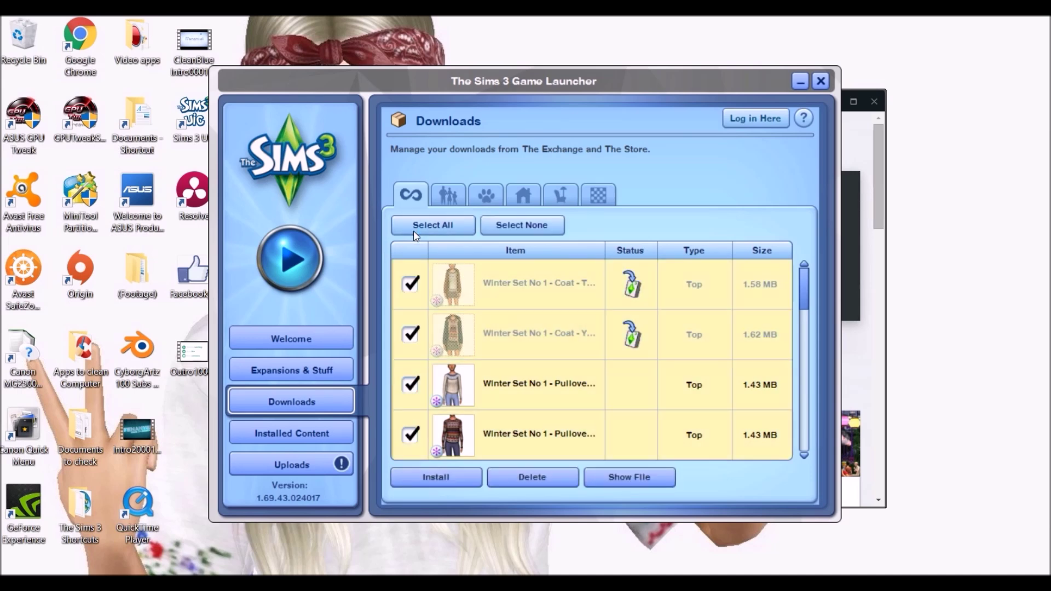
{"action": "left_click", "coordinate": [539, 485]}
{"action": "left_click", "coordinate": [466, 367]}
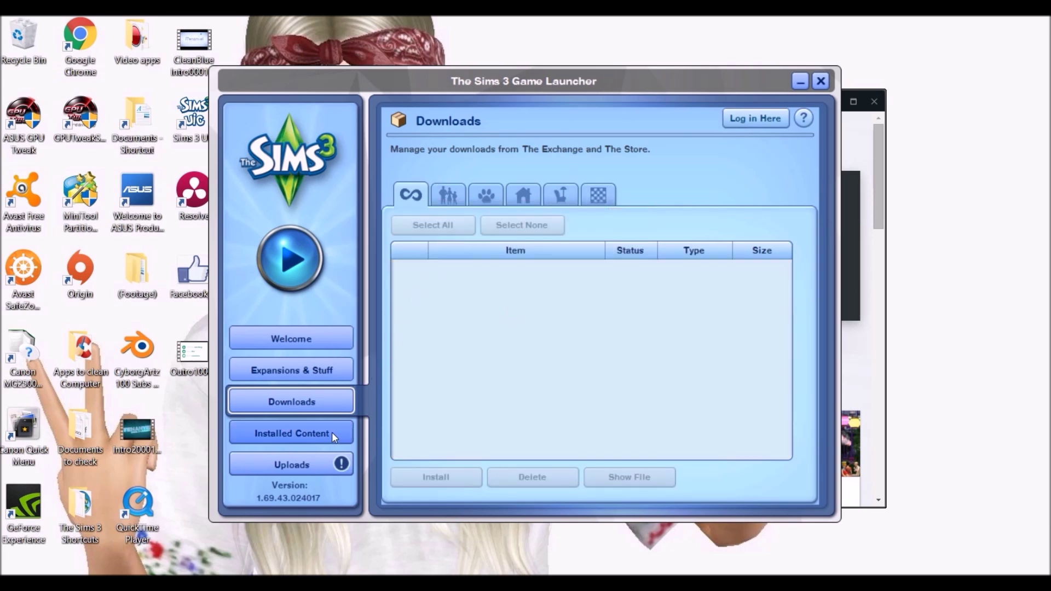
Select and delete all screenshots in the Uploads list, then close the launcher.
{"action": "left_click", "coordinate": [311, 462]}
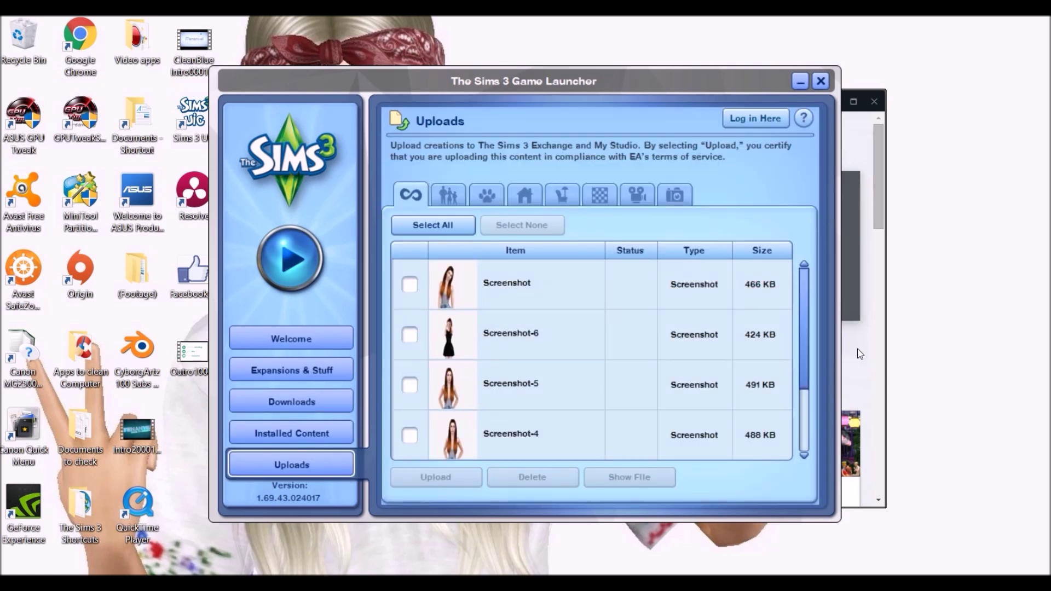
{"action": "left_click_drag", "start_coordinate": [804, 342], "coordinate": [805, 289]}
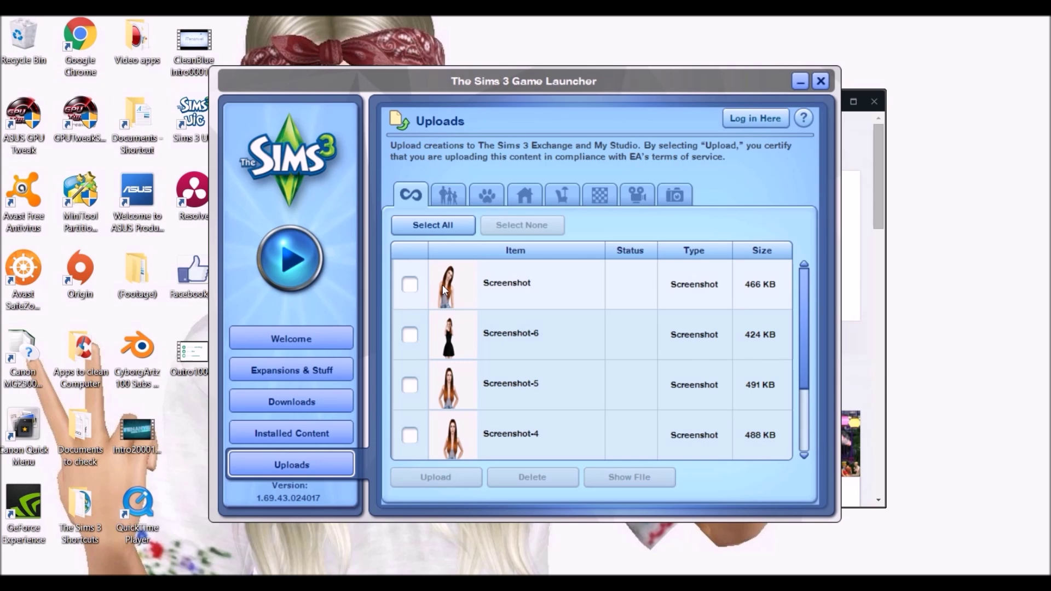
{"action": "left_click", "coordinate": [442, 226]}
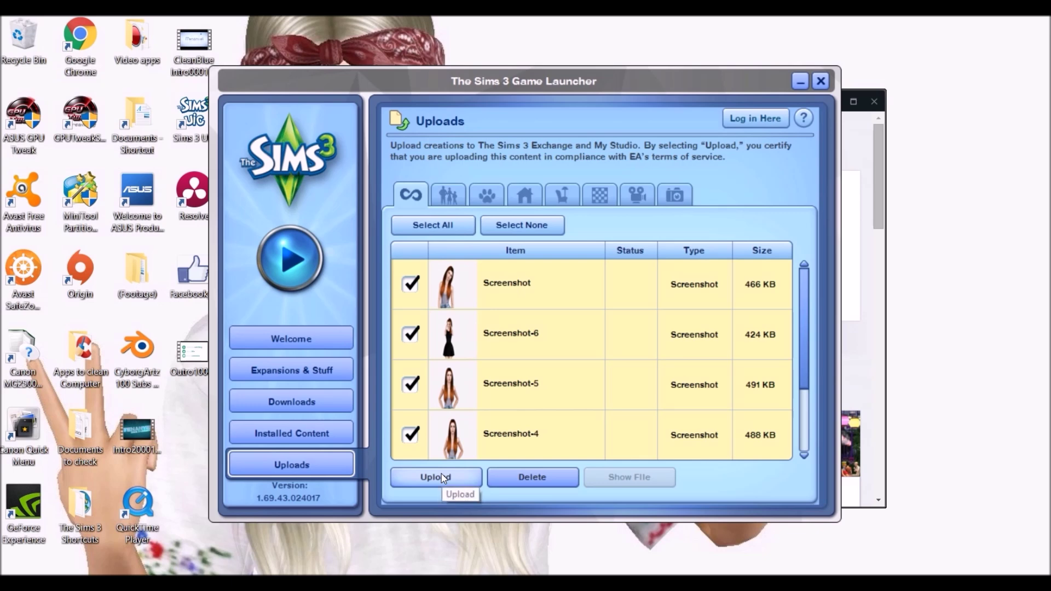
{"action": "left_click", "coordinate": [509, 485]}
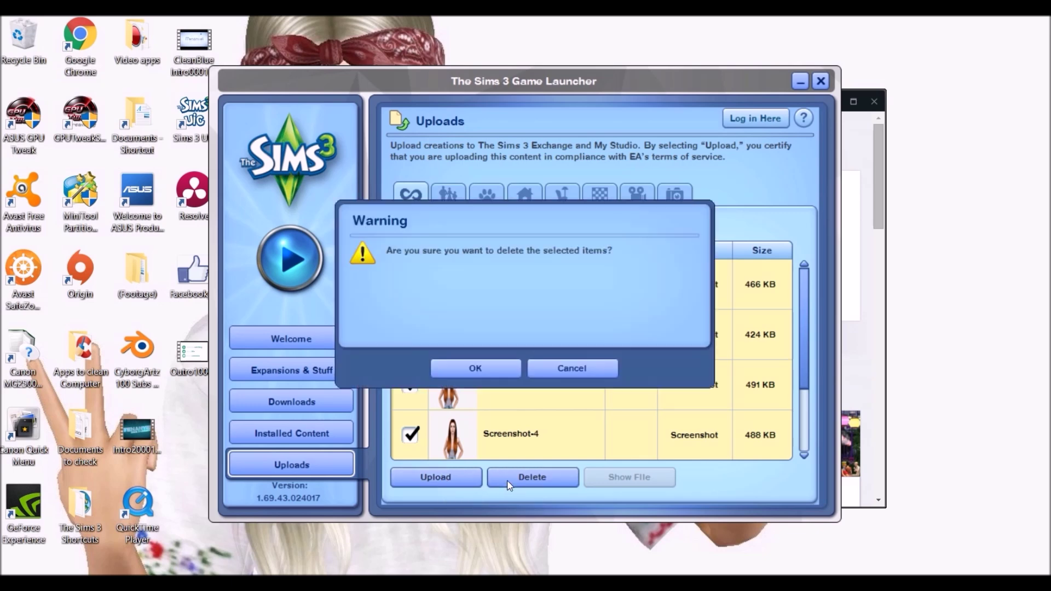
{"action": "left_click", "coordinate": [482, 365]}
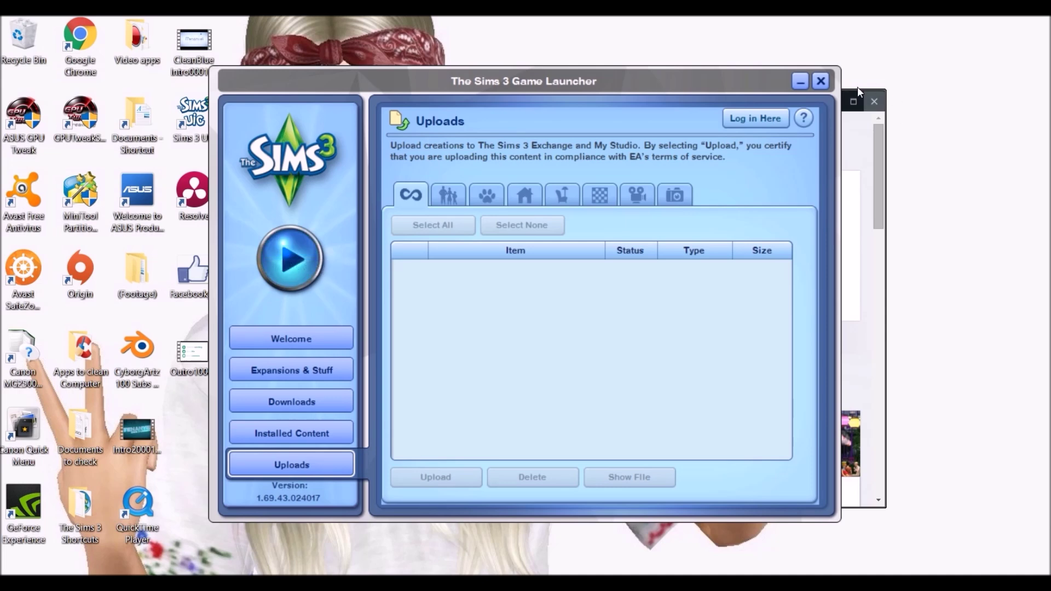
{"action": "left_click", "coordinate": [820, 82]}
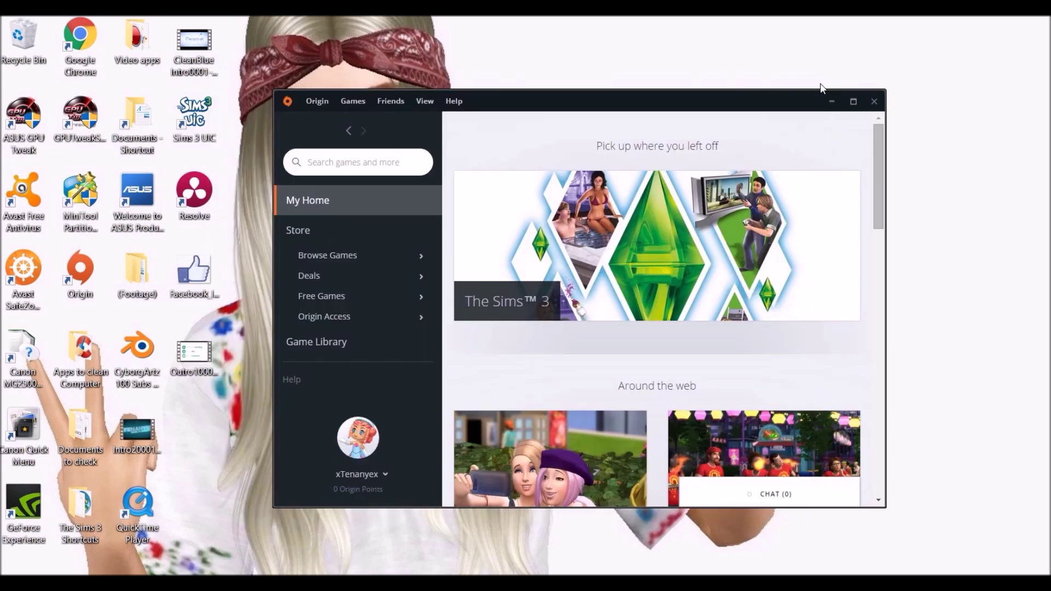
Close the Origin window and the Video folder window.
{"action": "left_click", "coordinate": [873, 101]}
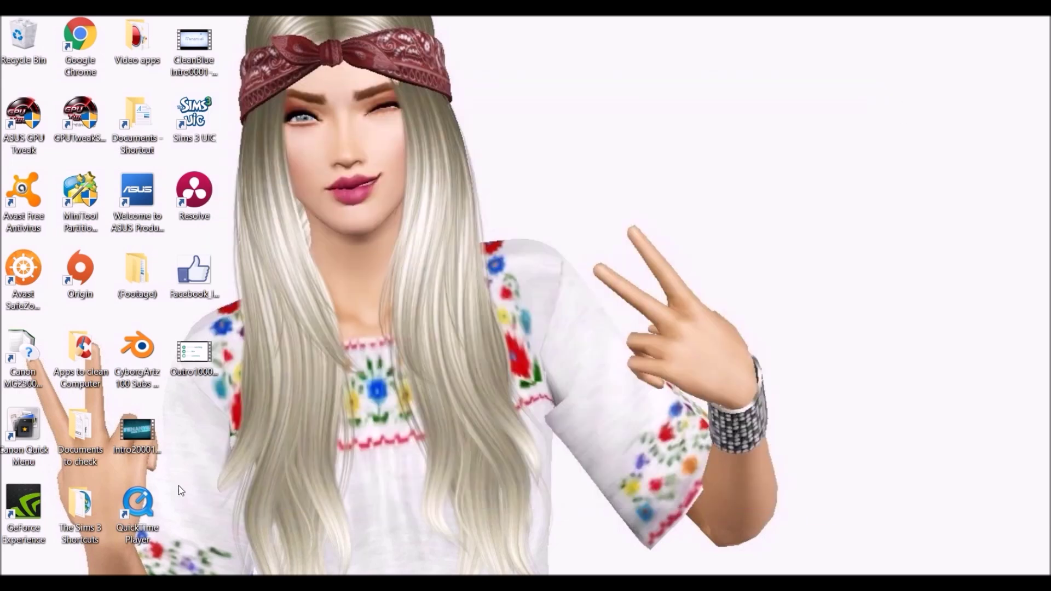
{"action": "mouse_move", "coordinate": [226, 544]}
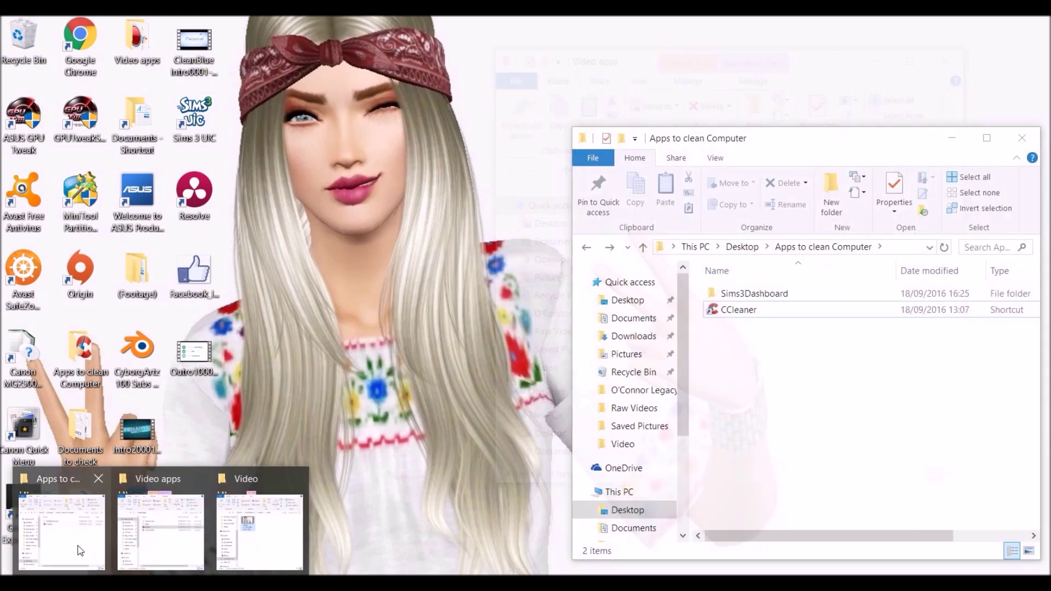
{"action": "left_click", "coordinate": [226, 536]}
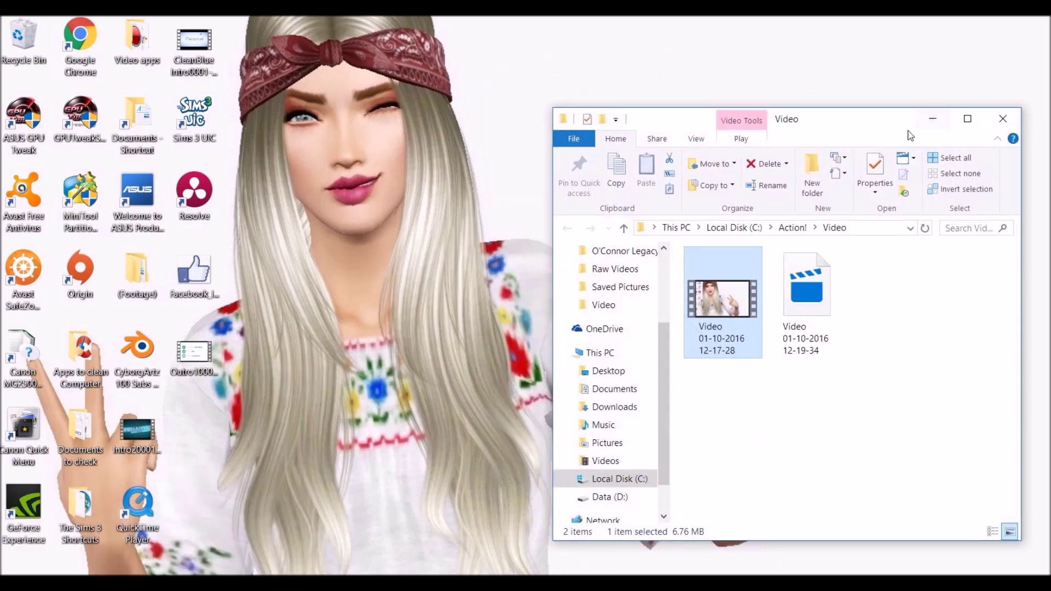
{"action": "left_click", "coordinate": [1003, 119]}
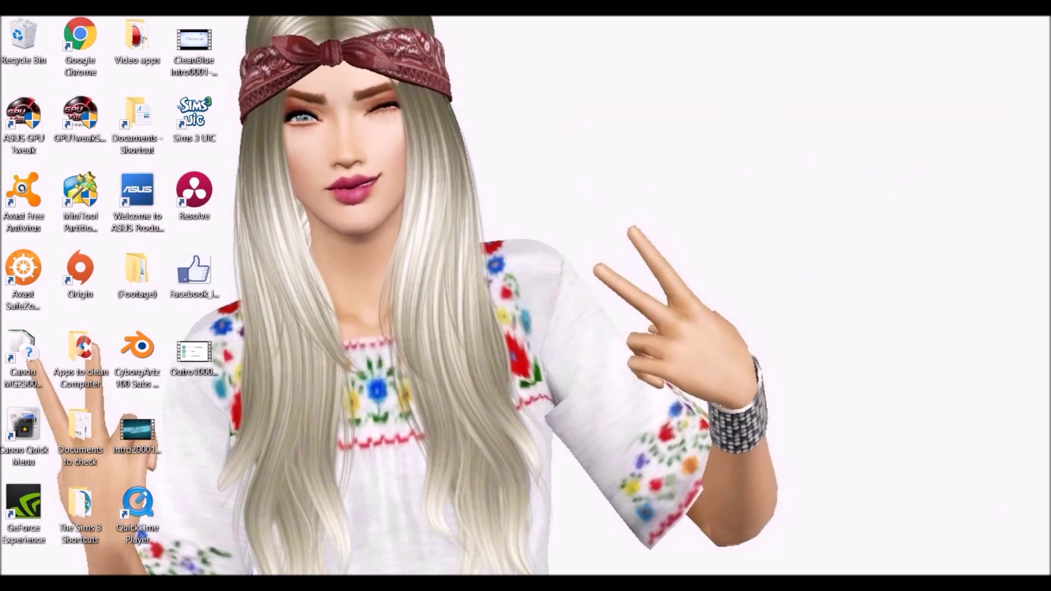
Navigate File Explorer to Documents > Electronic Arts > The Sims 3 and scroll through its files.
{"action": "right_click", "coordinate": [160, 583]}
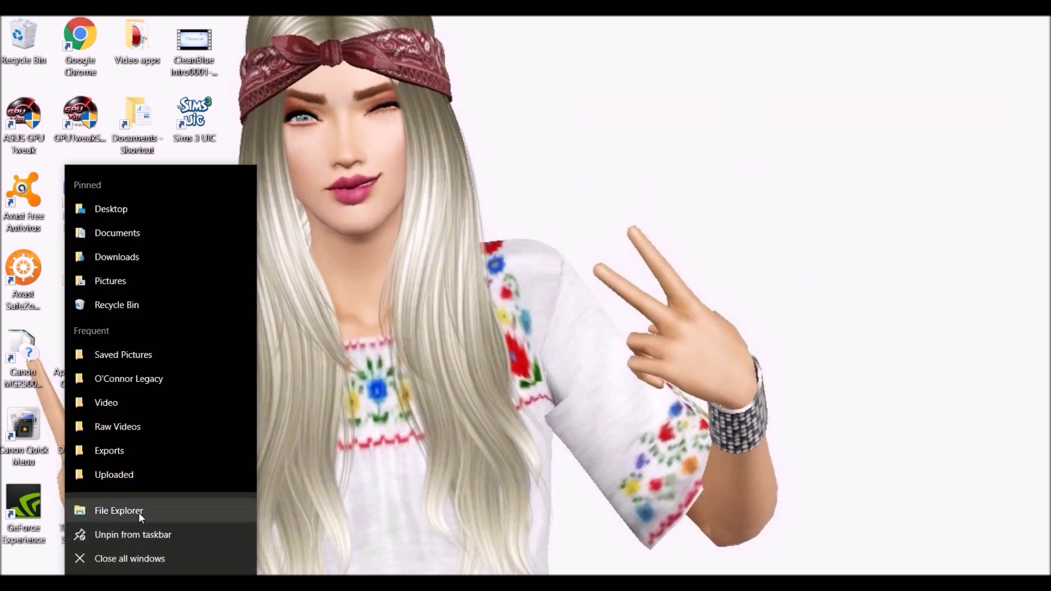
{"action": "left_click", "coordinate": [160, 584]}
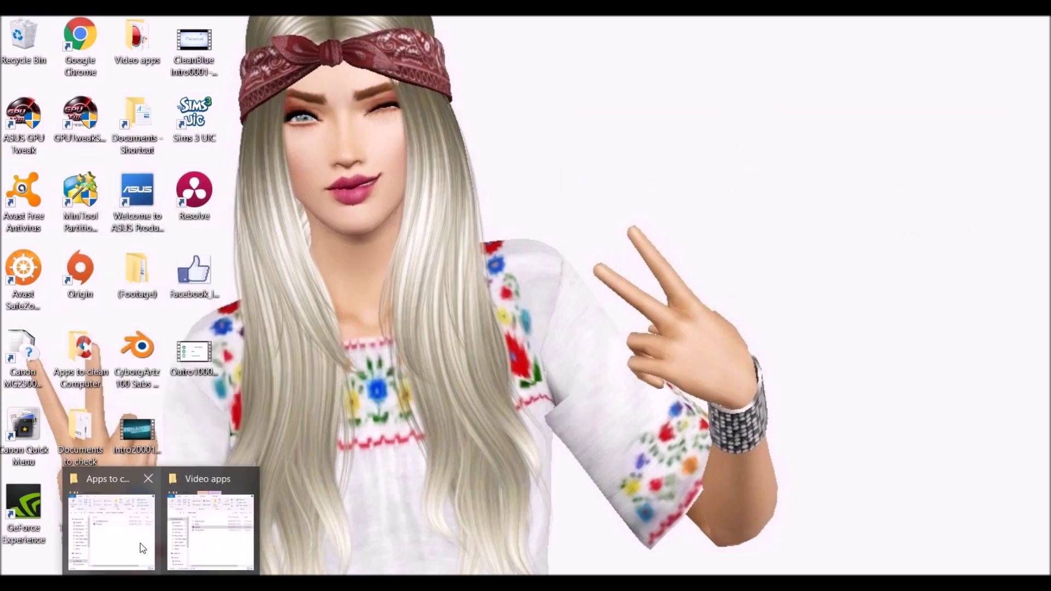
{"action": "left_click", "coordinate": [153, 517]}
{"action": "left_click", "coordinate": [634, 318]}
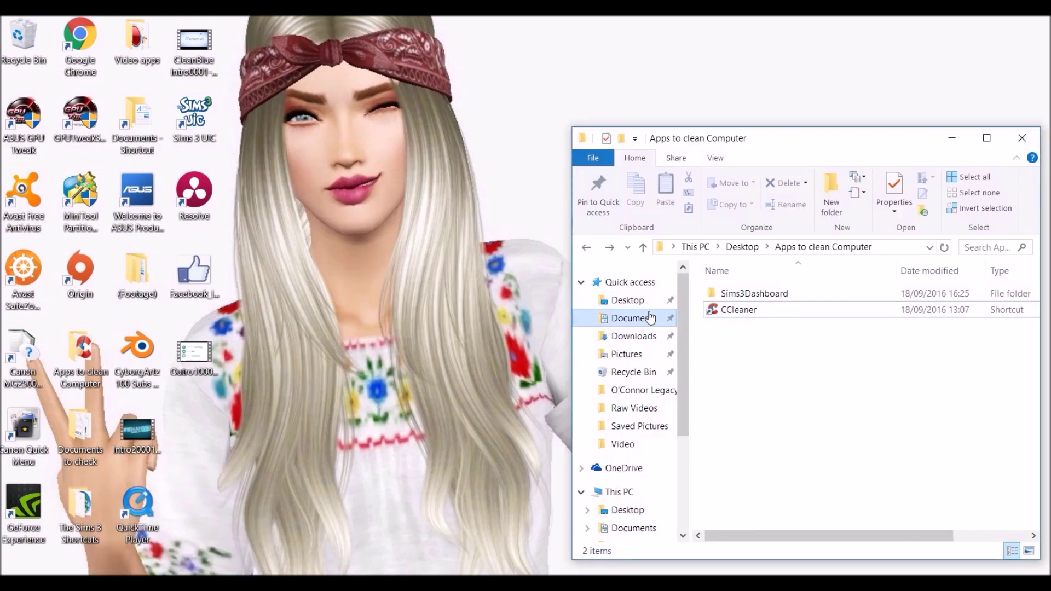
{"action": "double_click", "coordinate": [747, 311]}
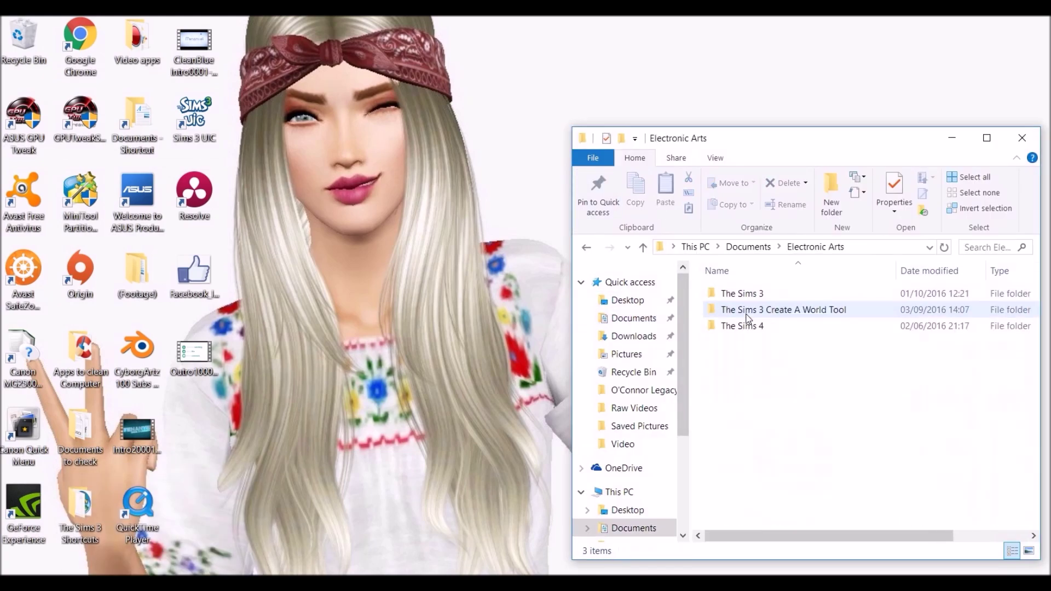
{"action": "double_click", "coordinate": [745, 297]}
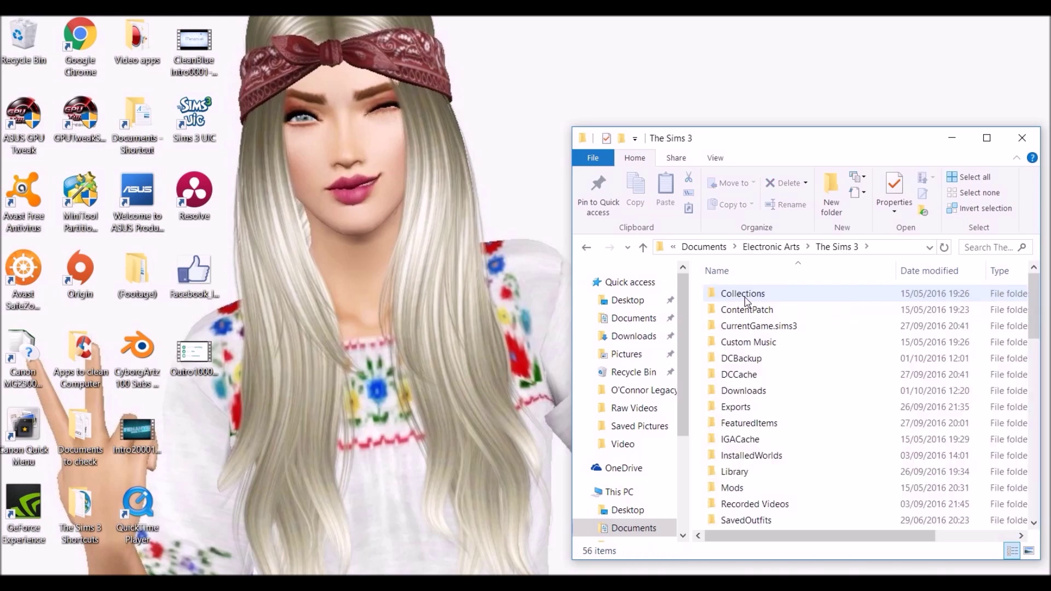
{"action": "scroll", "coordinate": [808, 424], "scroll_direction": "down", "scroll_amount": 4}
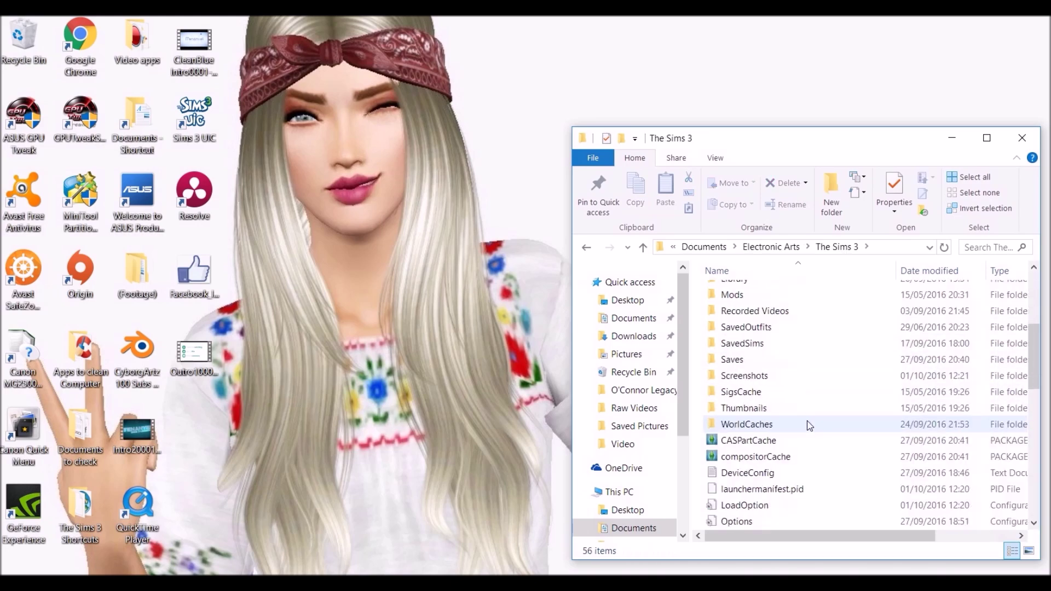
{"action": "scroll", "coordinate": [809, 424], "scroll_direction": "down", "scroll_amount": 1}
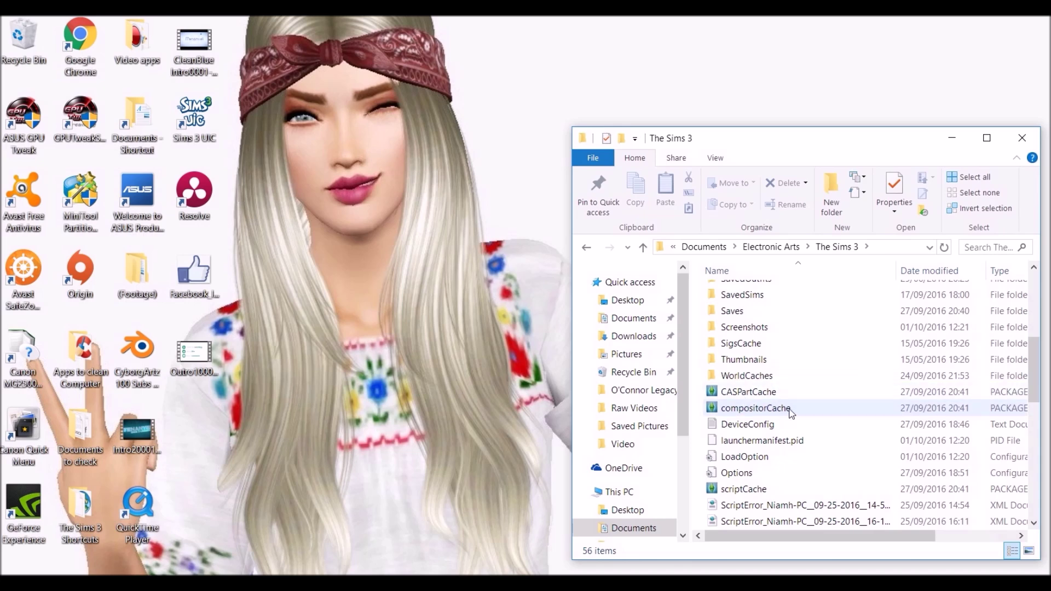
Delete the CASPartCache, compositorCache and scriptCache files.
{"action": "left_click", "coordinate": [761, 391]}
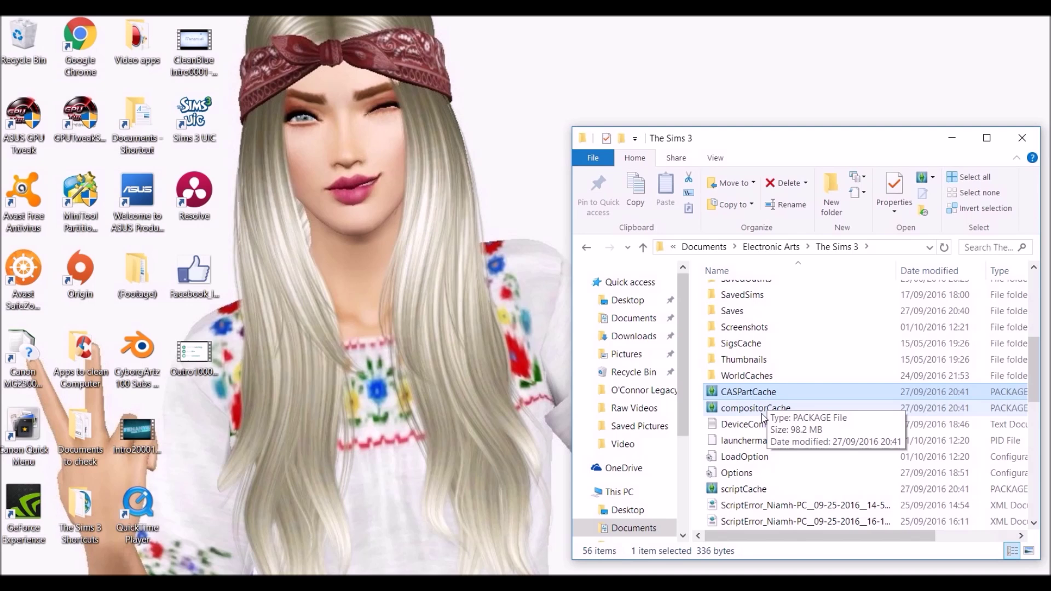
{"action": "key", "text": "Delete"}
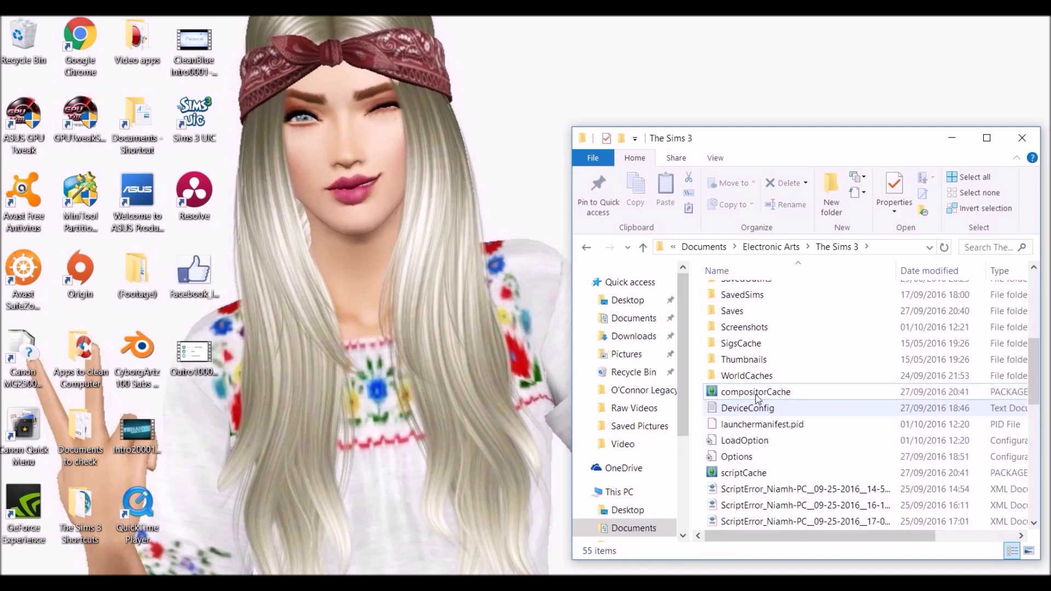
{"action": "left_click", "coordinate": [755, 394]}
{"action": "key", "text": "Delete"}
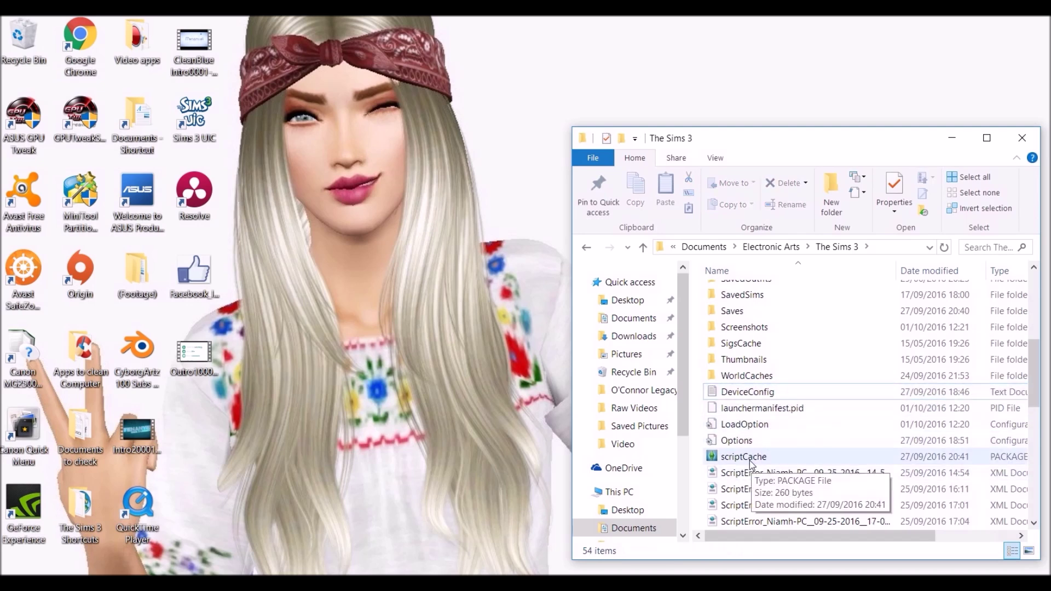
{"action": "left_click", "coordinate": [746, 457]}
{"action": "key", "text": "Delete"}
Delete the 11 ScriptError files, simCompositorCache and socialCache.
{"action": "left_click_drag", "start_coordinate": [1035, 390], "coordinate": [1036, 431]}
{"action": "left_click", "coordinate": [750, 318]}
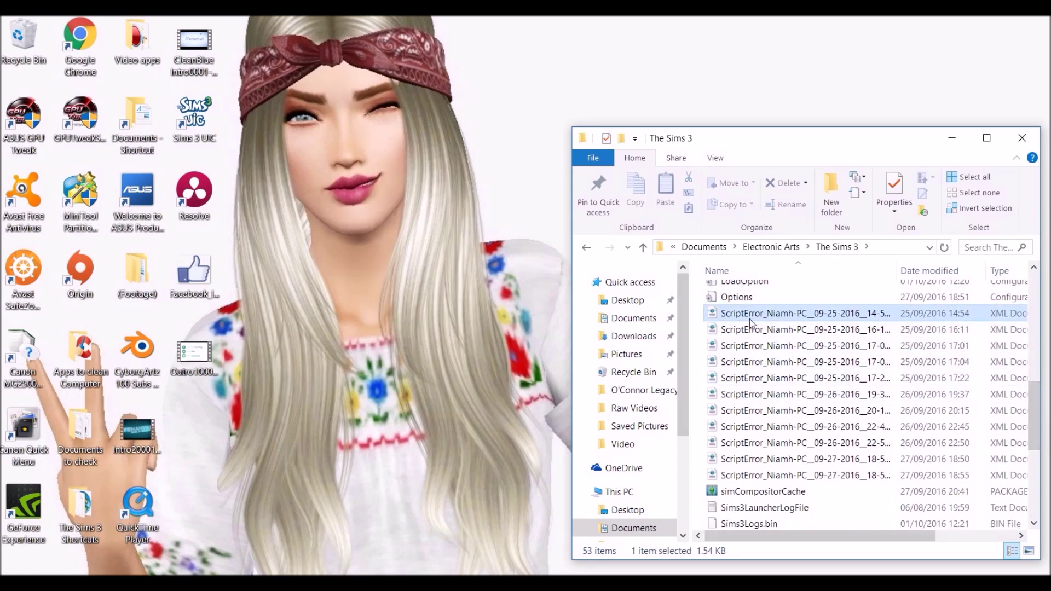
{"action": "left_click", "coordinate": [760, 476], "text": "shift"}
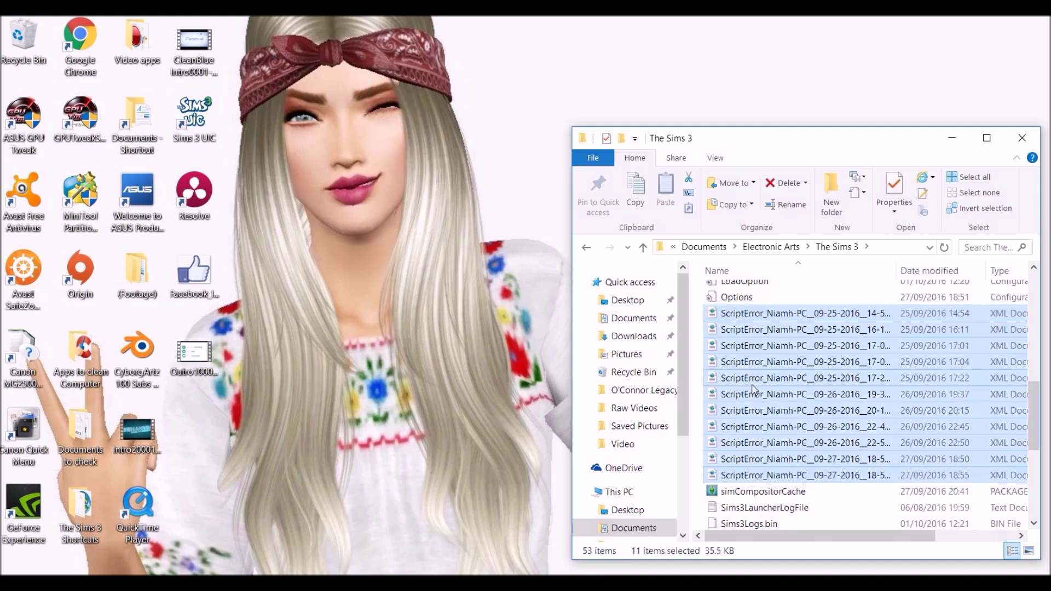
{"action": "key", "text": "Delete"}
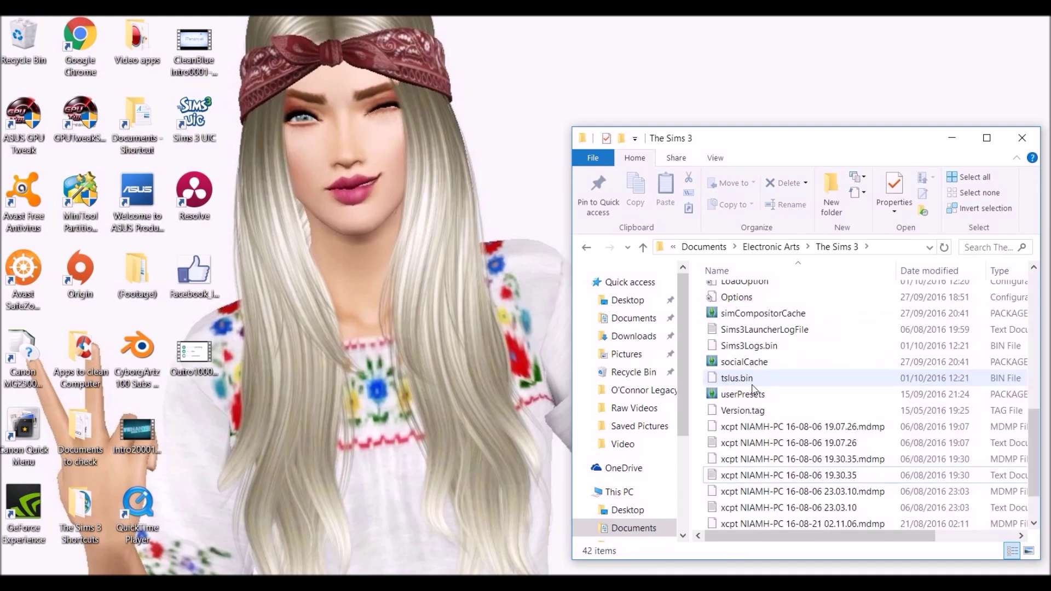
{"action": "left_click", "coordinate": [755, 320]}
{"action": "key", "text": "Delete"}
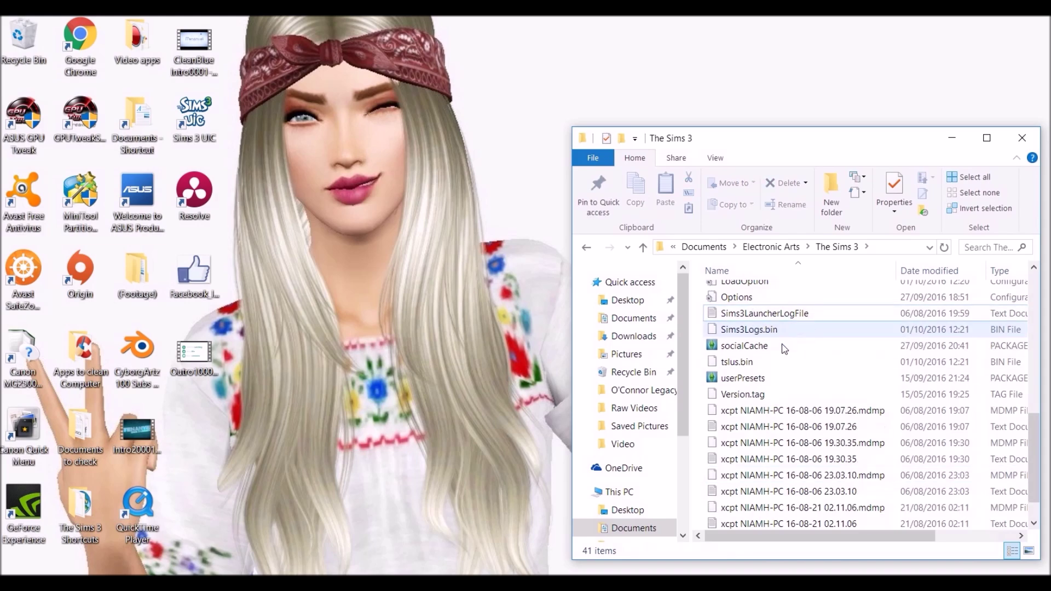
{"action": "left_click", "coordinate": [788, 343]}
{"action": "key", "text": "Delete"}
Scroll back to the top of The Sims 3 folder and open DCCache.
{"action": "scroll", "coordinate": [867, 394], "scroll_direction": "down", "scroll_amount": 1}
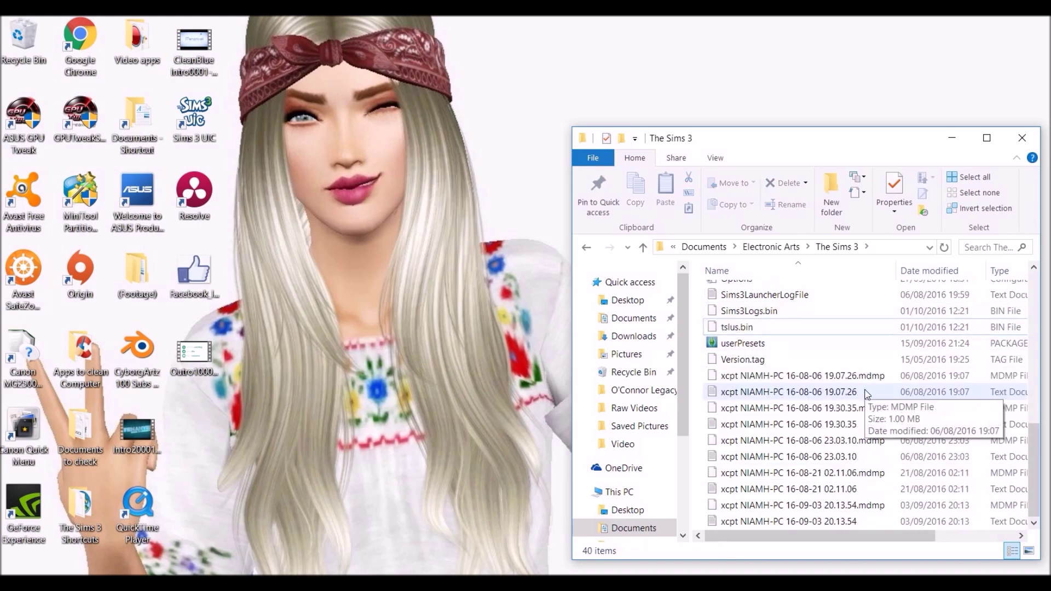
{"action": "scroll", "coordinate": [867, 394], "scroll_direction": "up", "scroll_amount": 3}
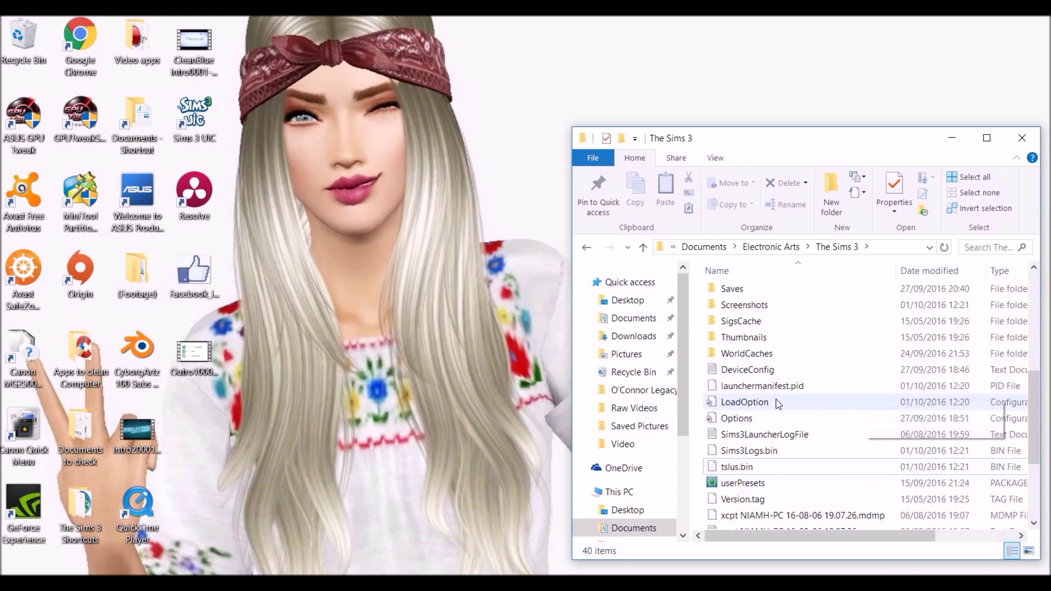
{"action": "scroll", "coordinate": [767, 385], "scroll_direction": "up", "scroll_amount": 1}
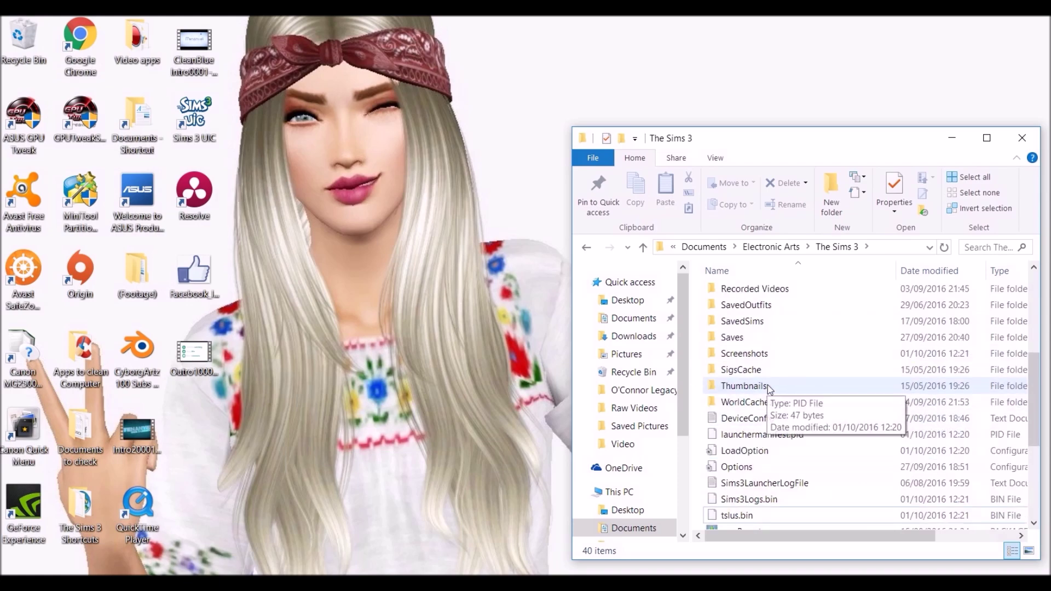
{"action": "scroll", "coordinate": [767, 385], "scroll_direction": "up", "scroll_amount": 1}
{"action": "scroll", "coordinate": [767, 385], "scroll_direction": "up", "scroll_amount": 4}
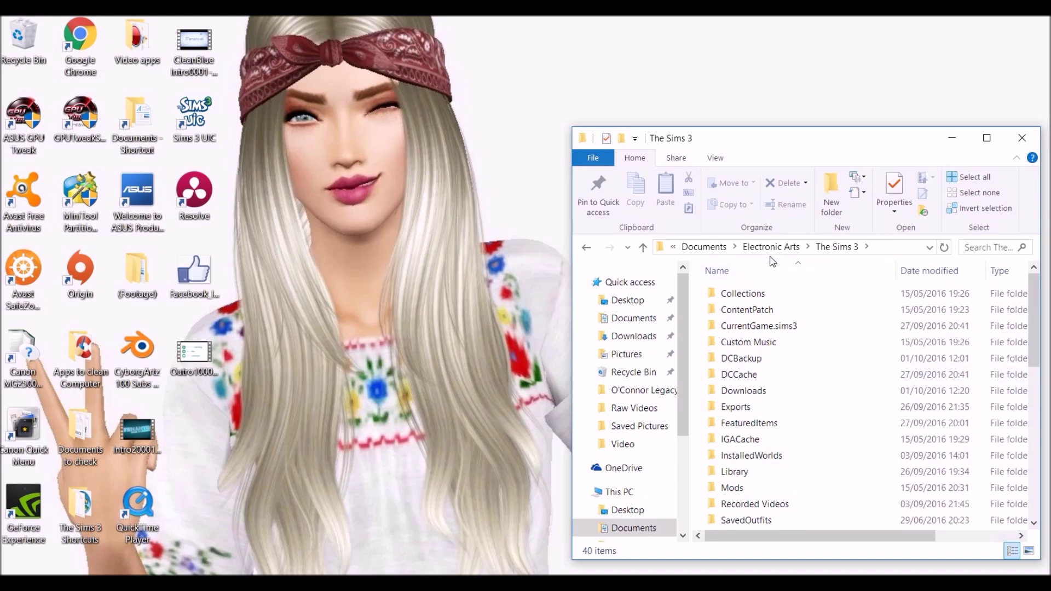
{"action": "double_click", "coordinate": [759, 375]}
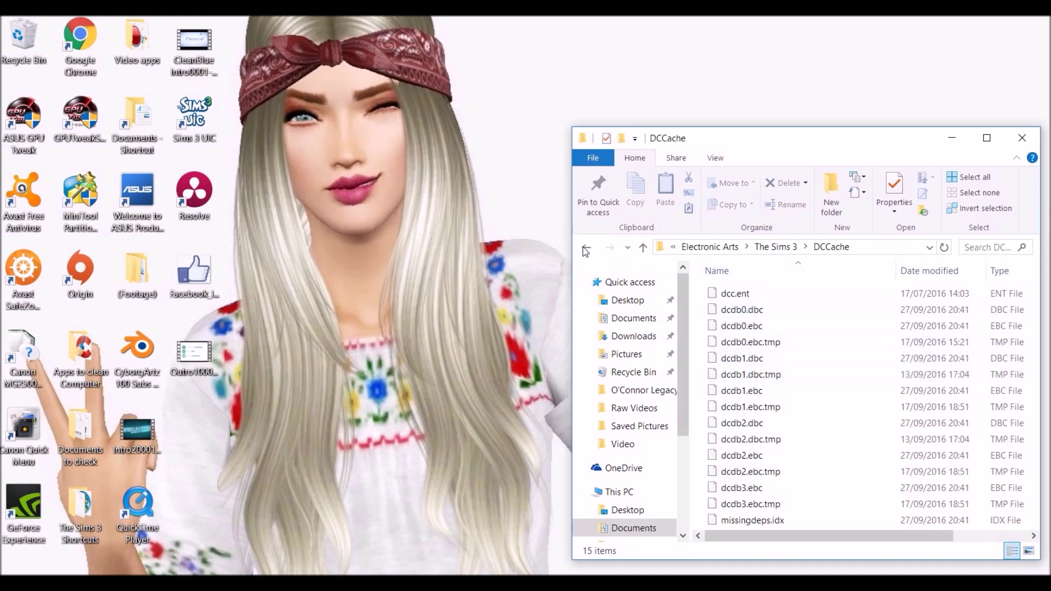
In DCBackup, delete the 30 hex-named package files, keeping only ccmerged, then return.
{"action": "left_click", "coordinate": [586, 247]}
{"action": "double_click", "coordinate": [736, 358]}
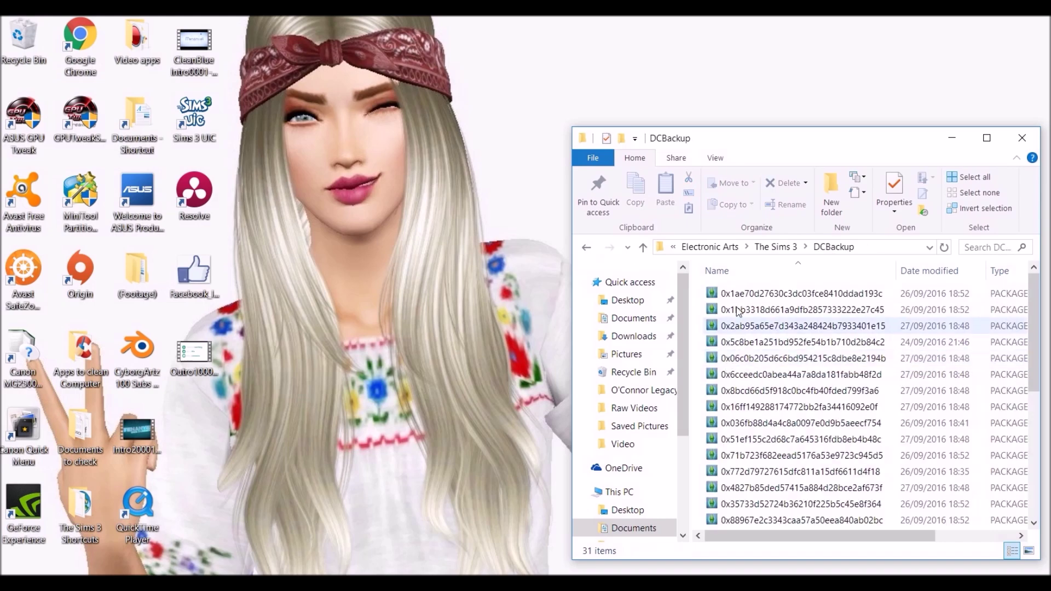
{"action": "left_click_drag", "start_coordinate": [1037, 346], "coordinate": [1033, 487]}
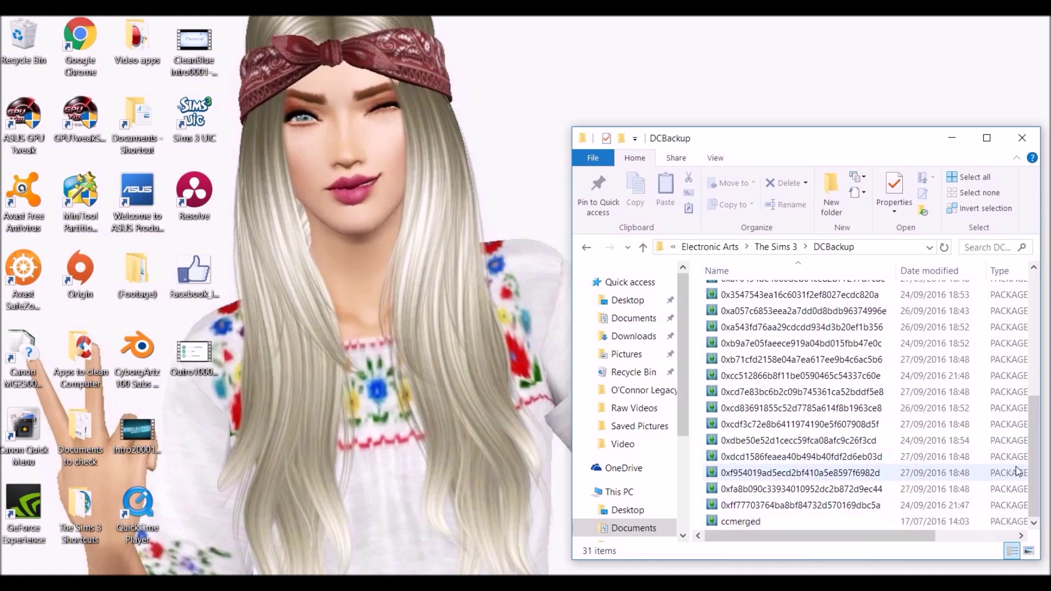
{"action": "left_click", "coordinate": [793, 504]}
{"action": "scroll", "coordinate": [777, 396], "scroll_direction": "up", "scroll_amount": 5}
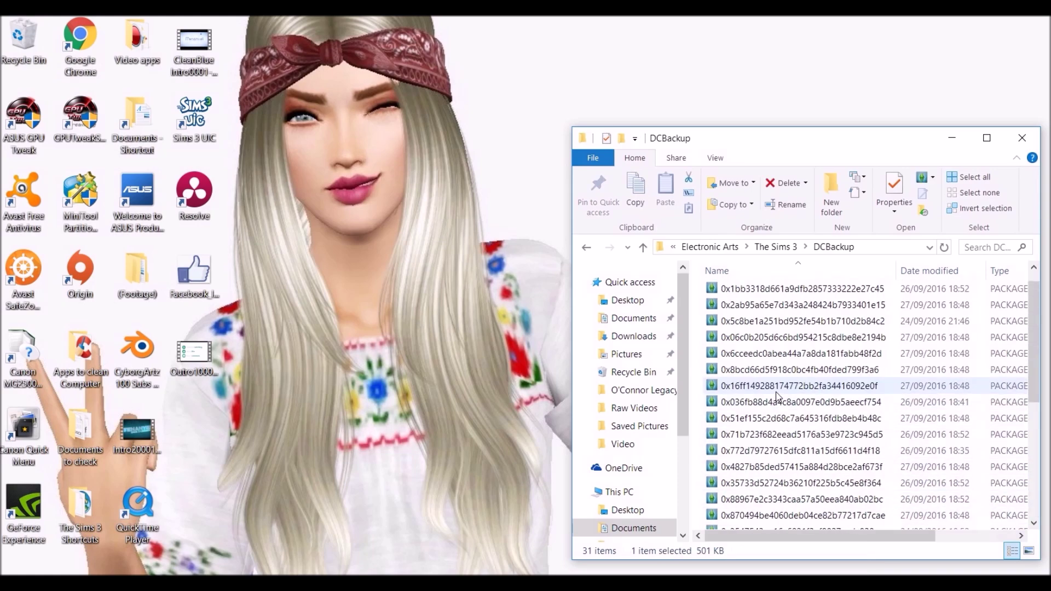
{"action": "scroll", "coordinate": [777, 395], "scroll_direction": "up", "scroll_amount": 1}
{"action": "left_click", "coordinate": [737, 296], "text": "shift"}
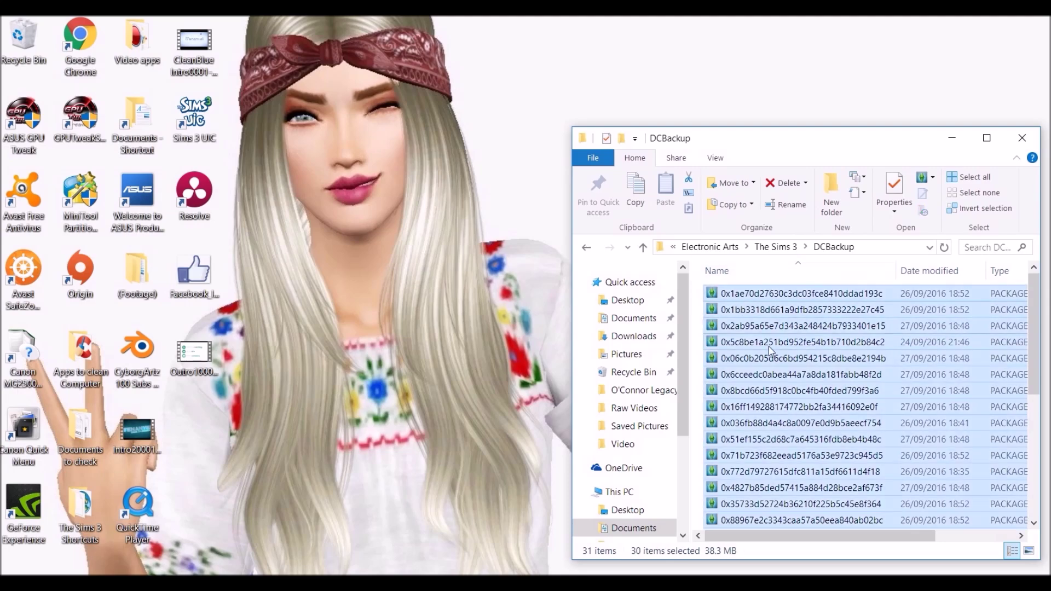
{"action": "scroll", "coordinate": [770, 351], "scroll_direction": "down", "scroll_amount": 5}
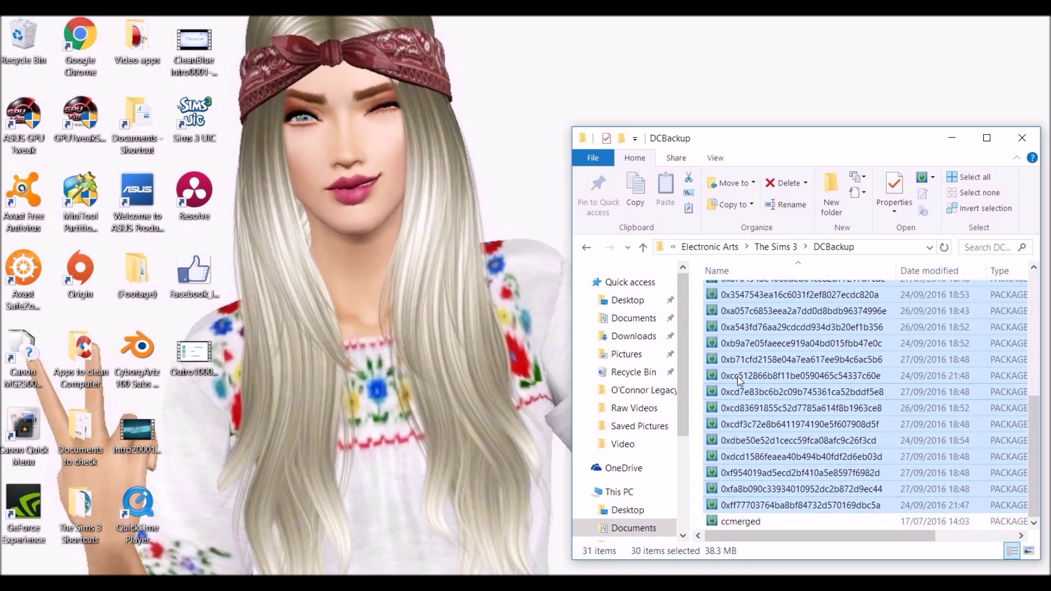
{"action": "key", "text": "Delete"}
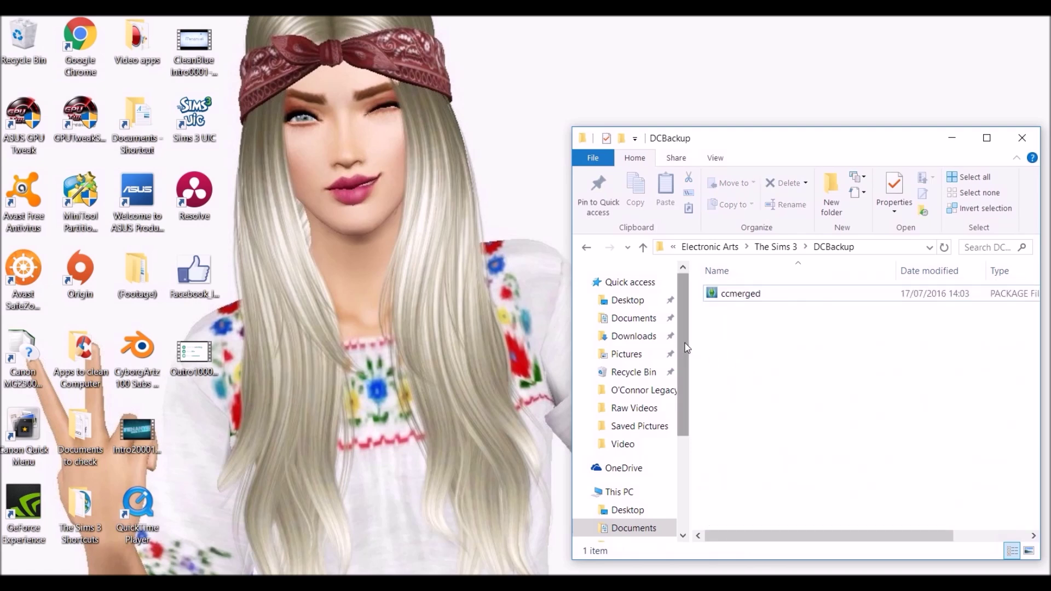
{"action": "left_click", "coordinate": [585, 247]}
Inspect the WorldCaches, Thumbnails and DCBackup folders in The Sims 3 folder.
{"action": "scroll", "coordinate": [827, 476], "scroll_direction": "down", "scroll_amount": 3}
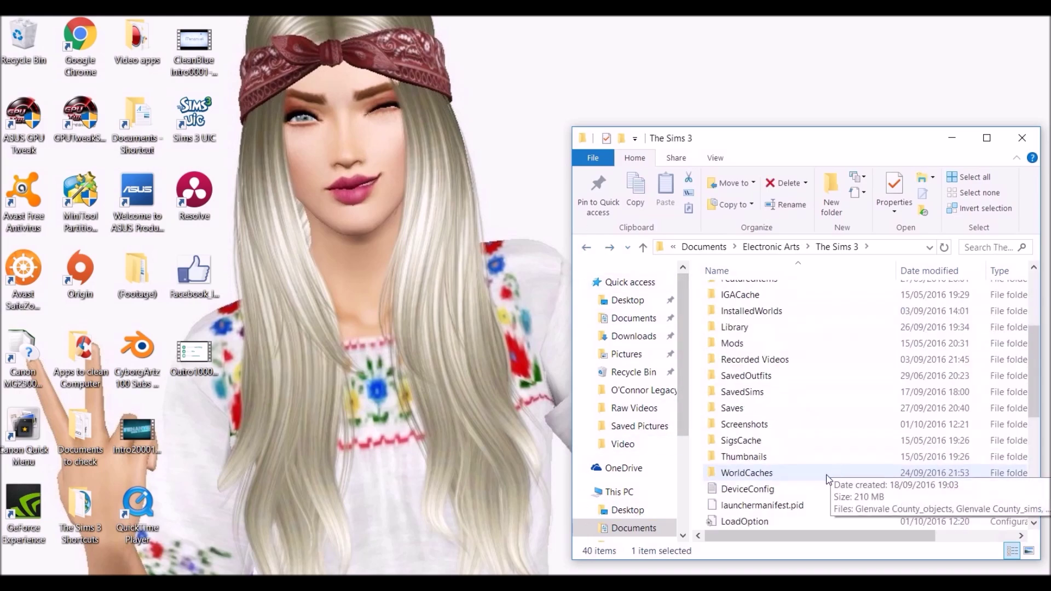
{"action": "scroll", "coordinate": [827, 477], "scroll_direction": "down", "scroll_amount": 1}
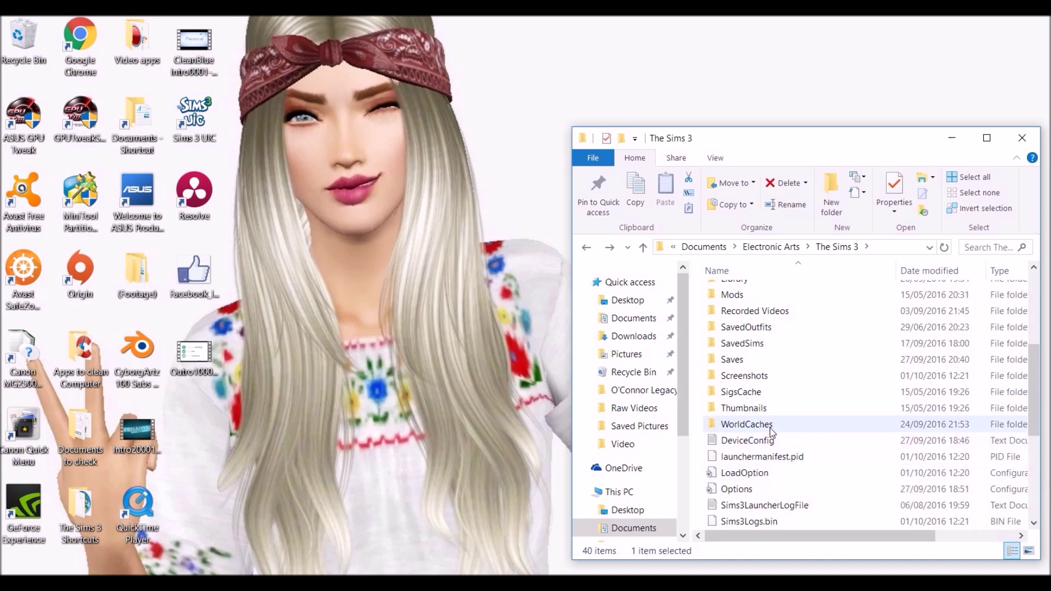
{"action": "mouse_move", "coordinate": [772, 432]}
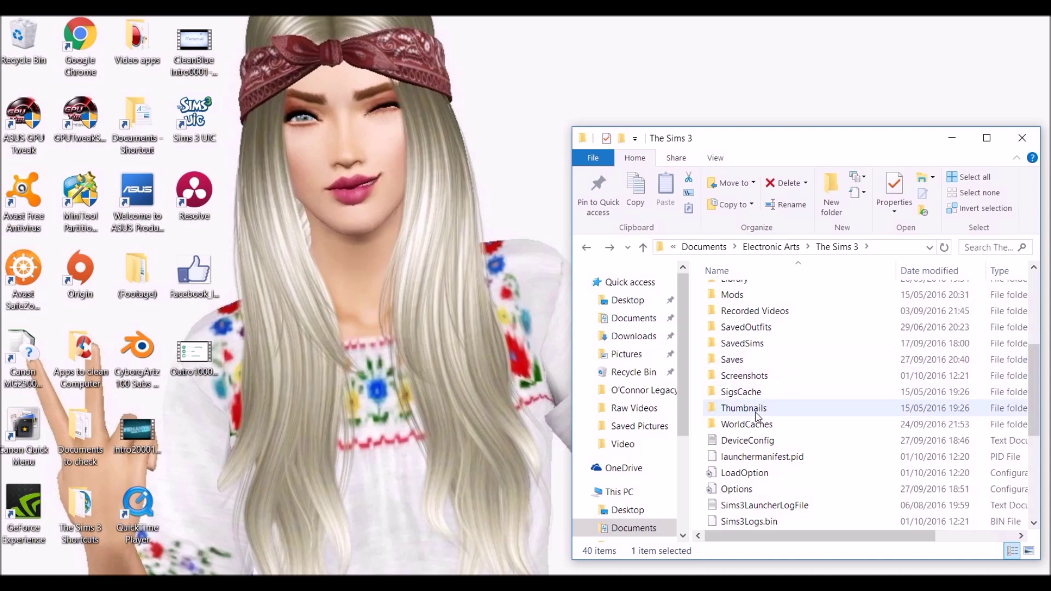
{"action": "scroll", "coordinate": [755, 412], "scroll_direction": "down", "scroll_amount": 1}
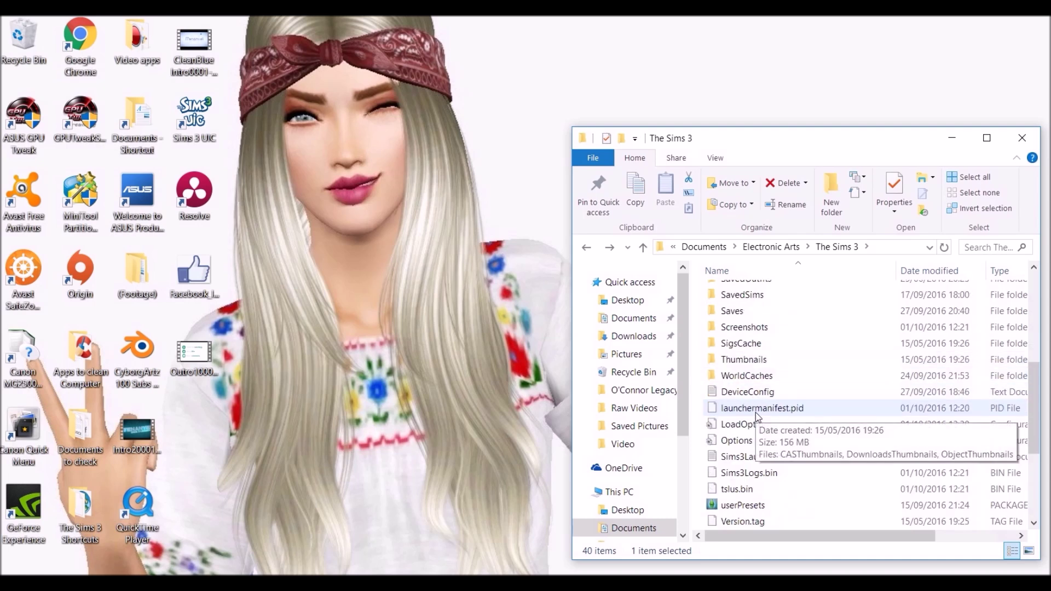
{"action": "scroll", "coordinate": [755, 412], "scroll_direction": "up", "scroll_amount": 3}
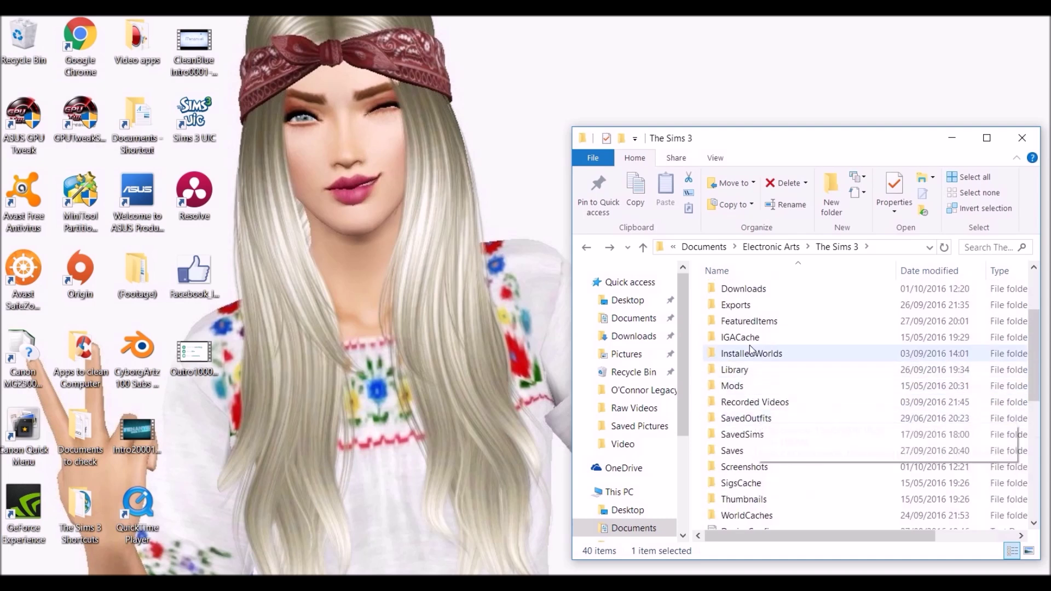
{"action": "scroll", "coordinate": [747, 329], "scroll_direction": "up", "scroll_amount": 1}
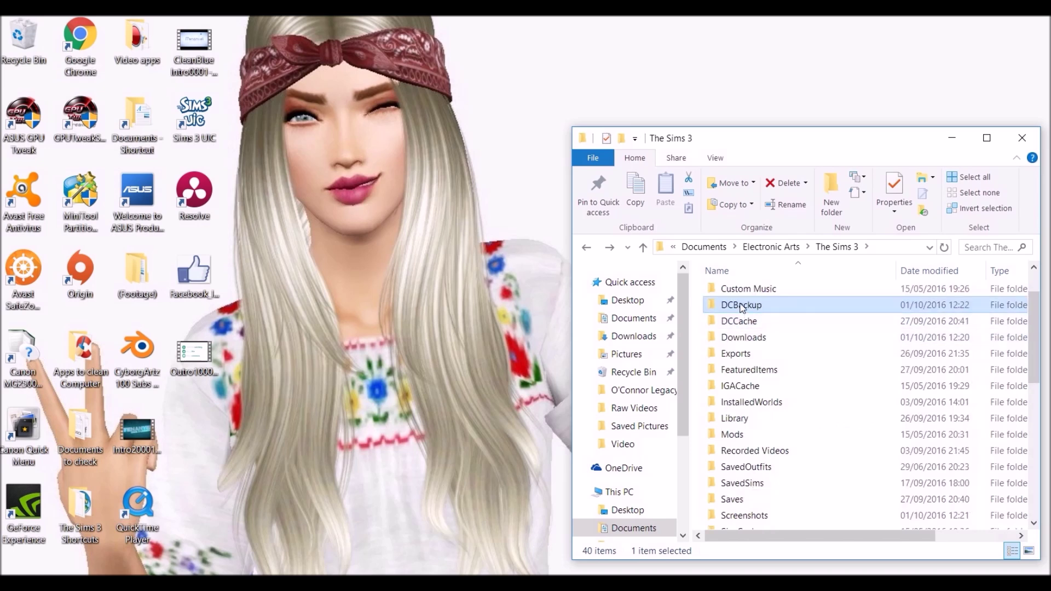
Close the Explorer window and show the Sims 3 Dashboard page's Files list in Chrome.
{"action": "mouse_move", "coordinate": [743, 308]}
{"action": "left_click", "coordinate": [1023, 137]}
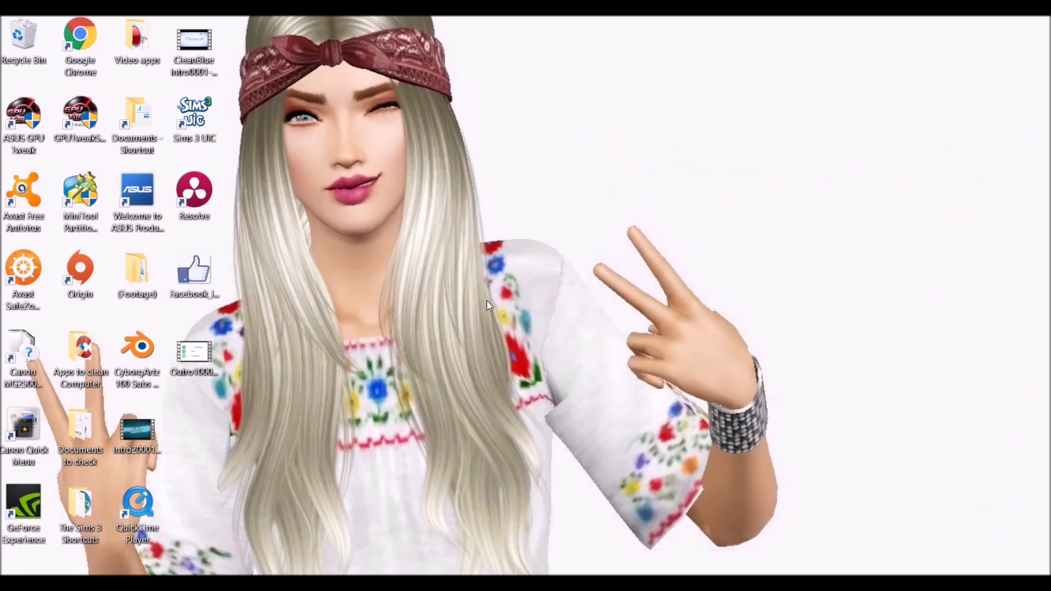
{"action": "mouse_move", "coordinate": [234, 583]}
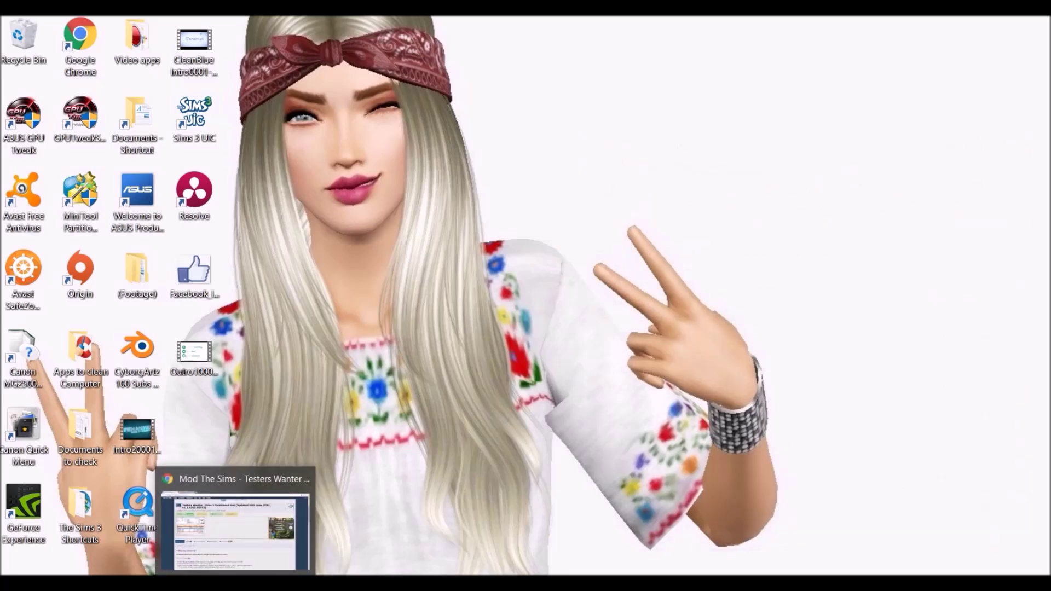
{"action": "left_click", "coordinate": [234, 583]}
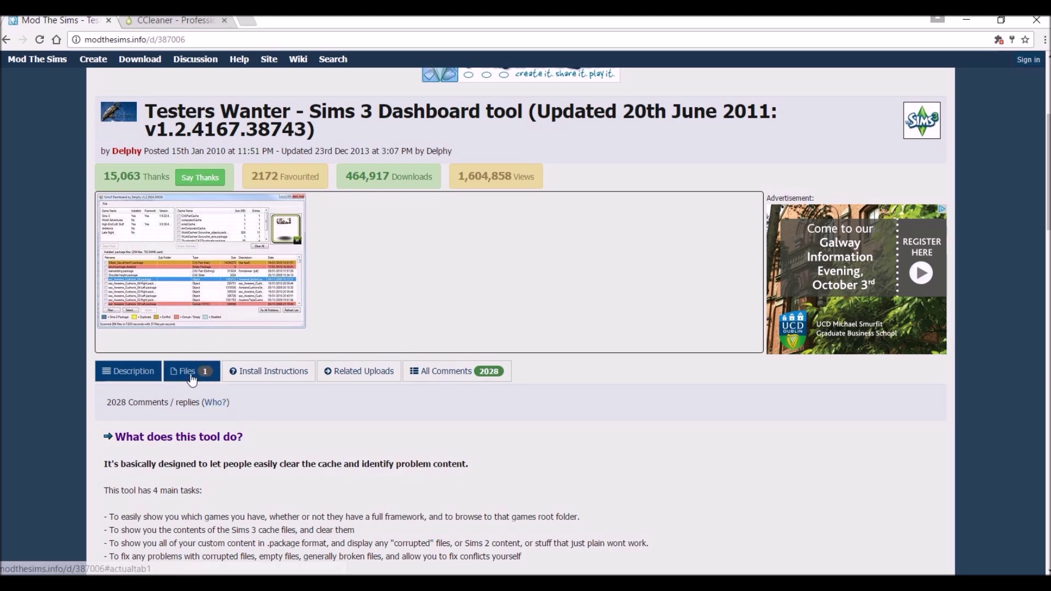
{"action": "left_click", "coordinate": [191, 378]}
Download the Sims3Dashboard.rar archive (94.3 KB), then switch to File Explorer.
{"action": "scroll", "coordinate": [230, 438], "scroll_direction": "down", "scroll_amount": 1}
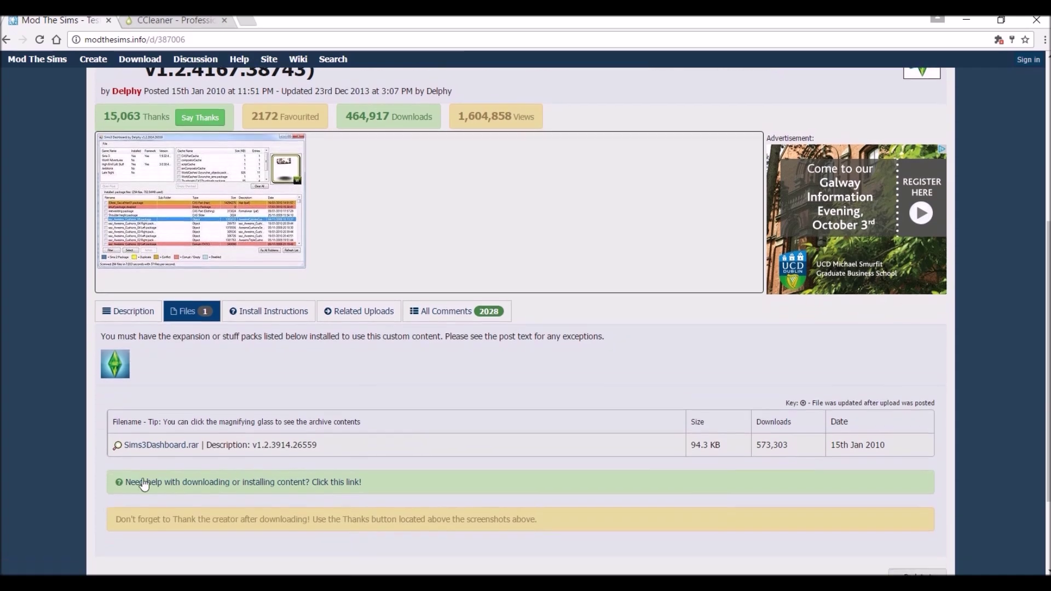
{"action": "left_click", "coordinate": [178, 446]}
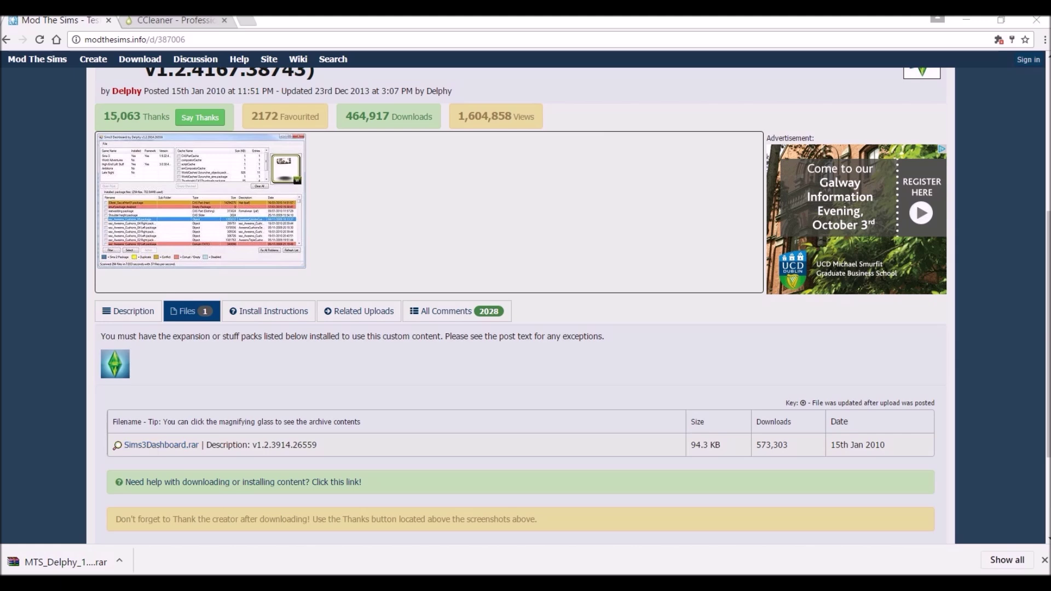
{"action": "key", "text": "alt+Tab"}
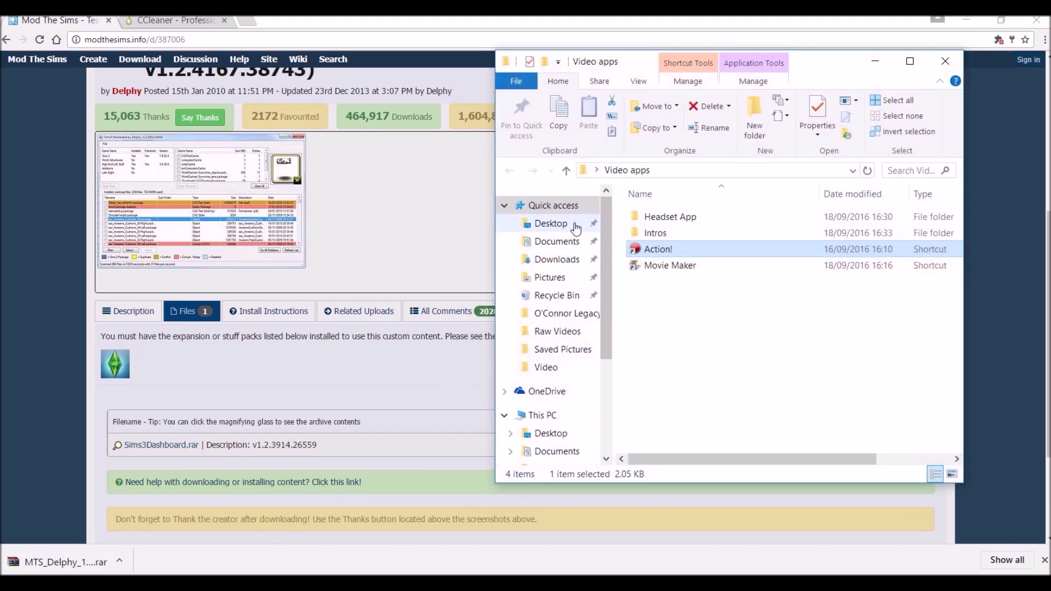
Run Sims3Dashboard.exe from Desktop > Apps to clean Computer > Sims3Dashboard.
{"action": "left_click", "coordinate": [550, 224]}
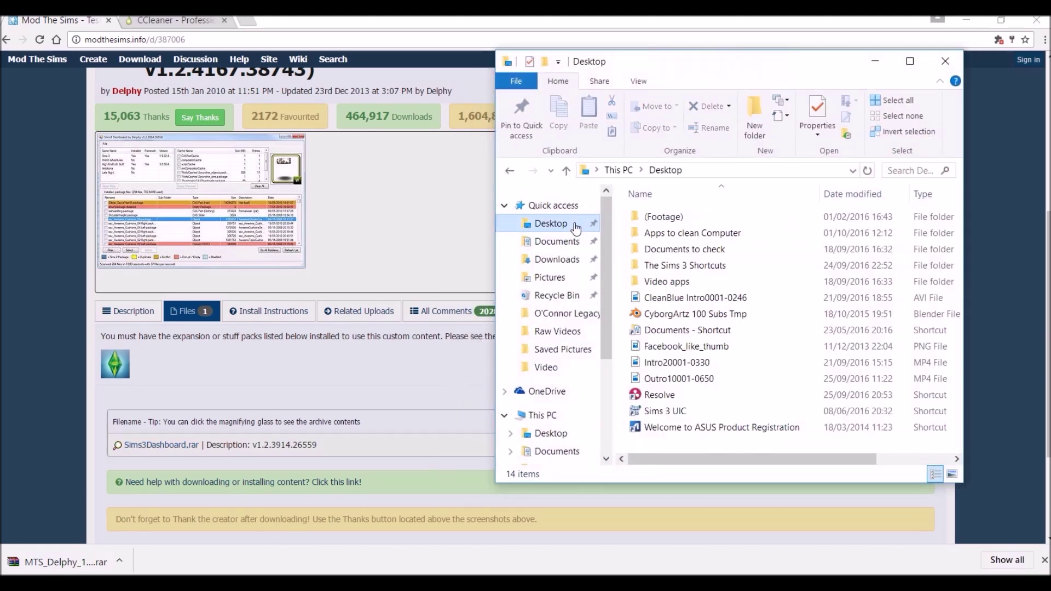
{"action": "left_click", "coordinate": [661, 236]}
{"action": "double_click", "coordinate": [661, 236]}
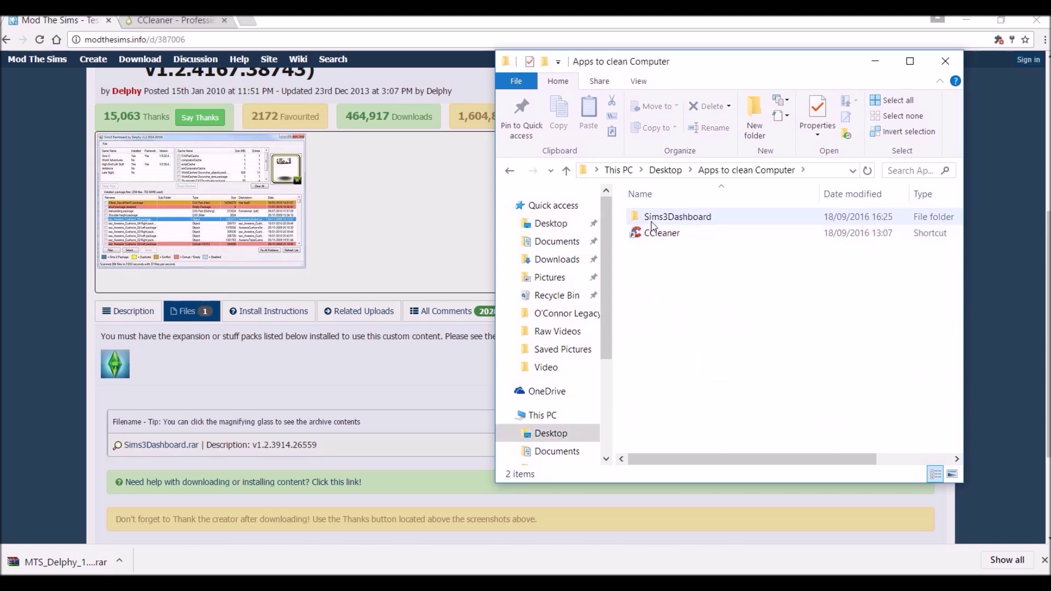
{"action": "left_click", "coordinate": [653, 221]}
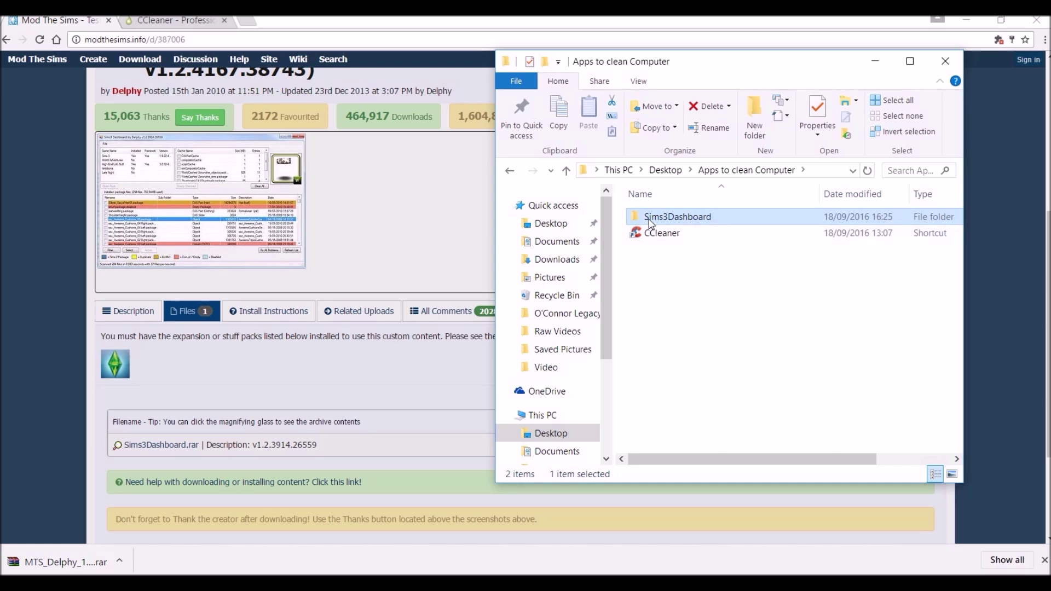
{"action": "double_click", "coordinate": [650, 219]}
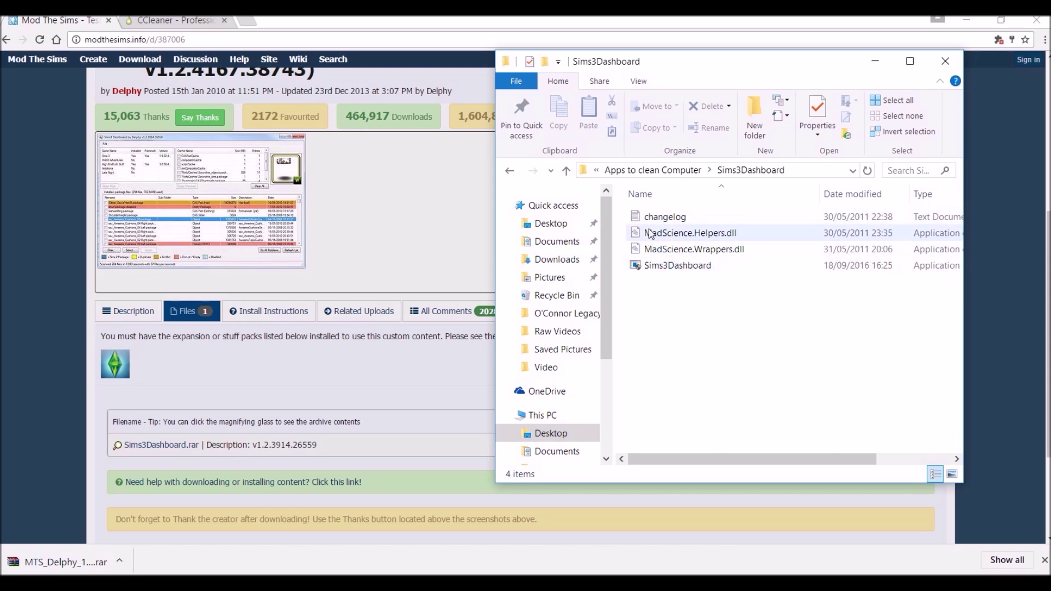
{"action": "double_click", "coordinate": [647, 267]}
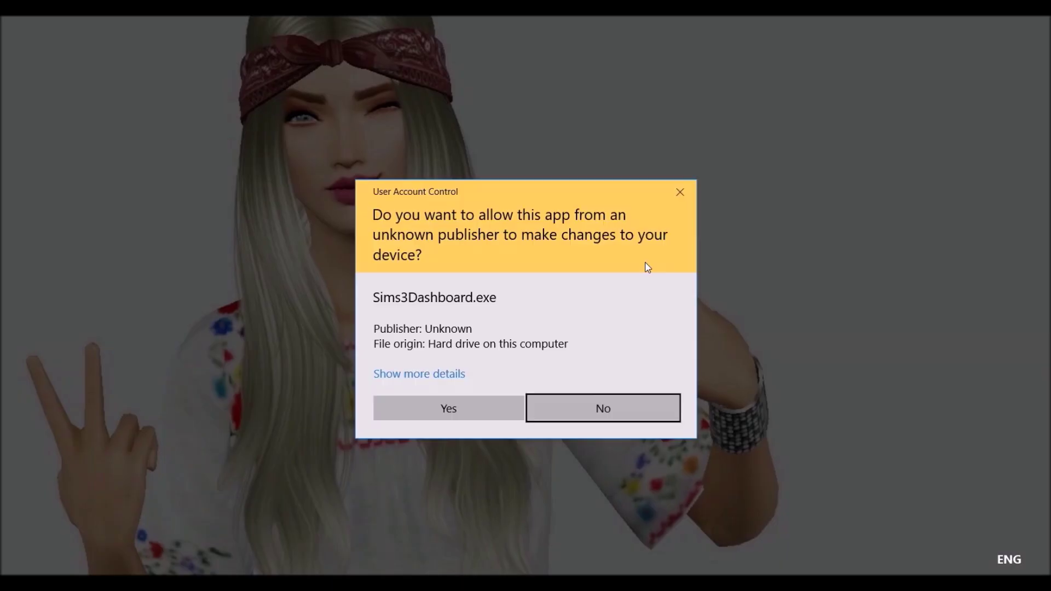
Allow Sims3Dashboard to run and tick coll_0x5a5f004ac4a968d0.package among the 220 listed packages.
{"action": "left_click", "coordinate": [472, 417]}
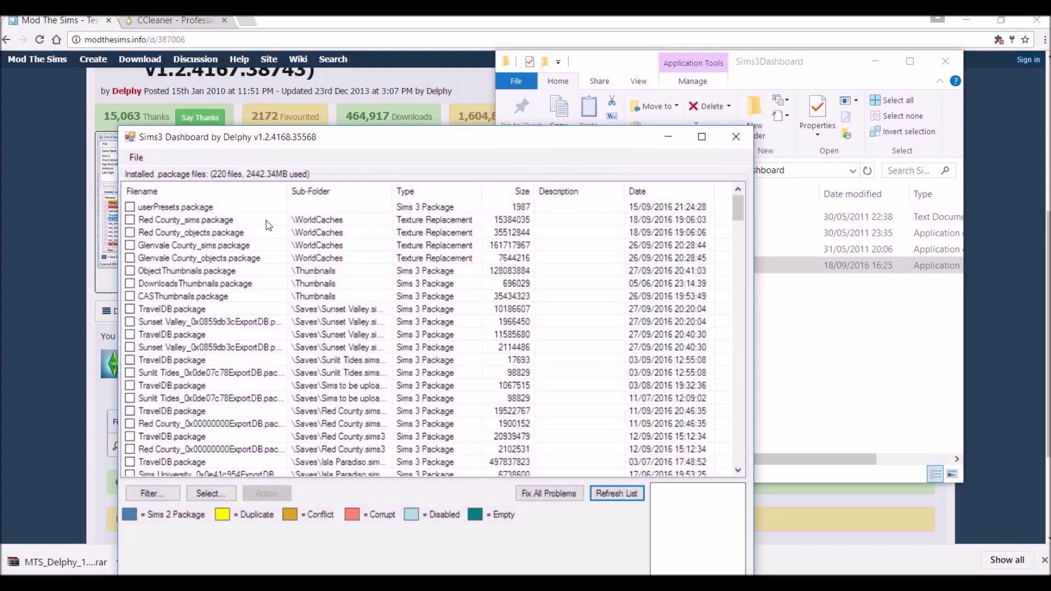
{"action": "left_click_drag", "start_coordinate": [737, 212], "coordinate": [229, 563]}
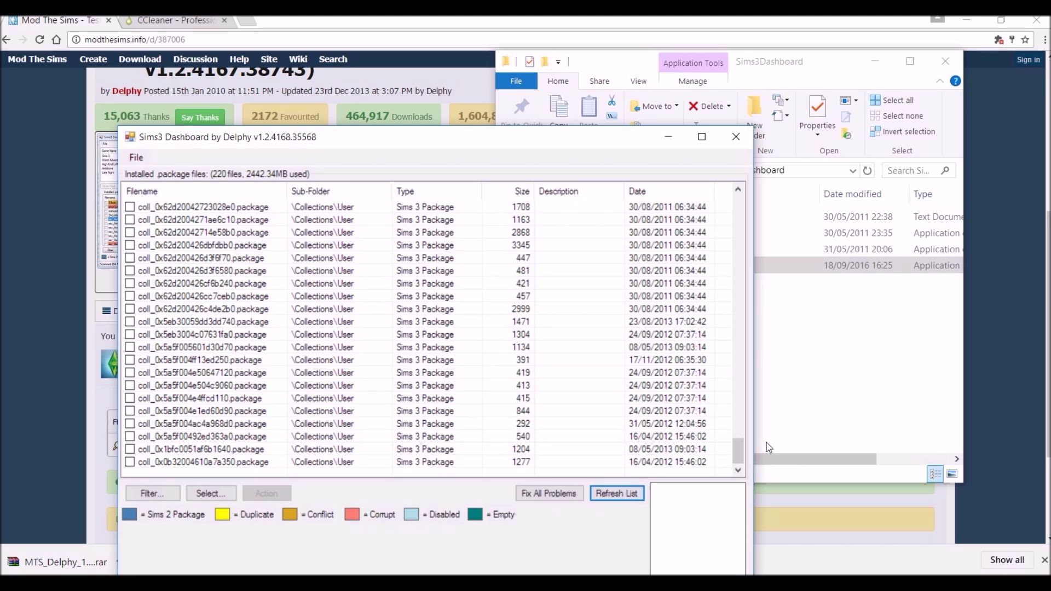
{"action": "left_click", "coordinate": [130, 424]}
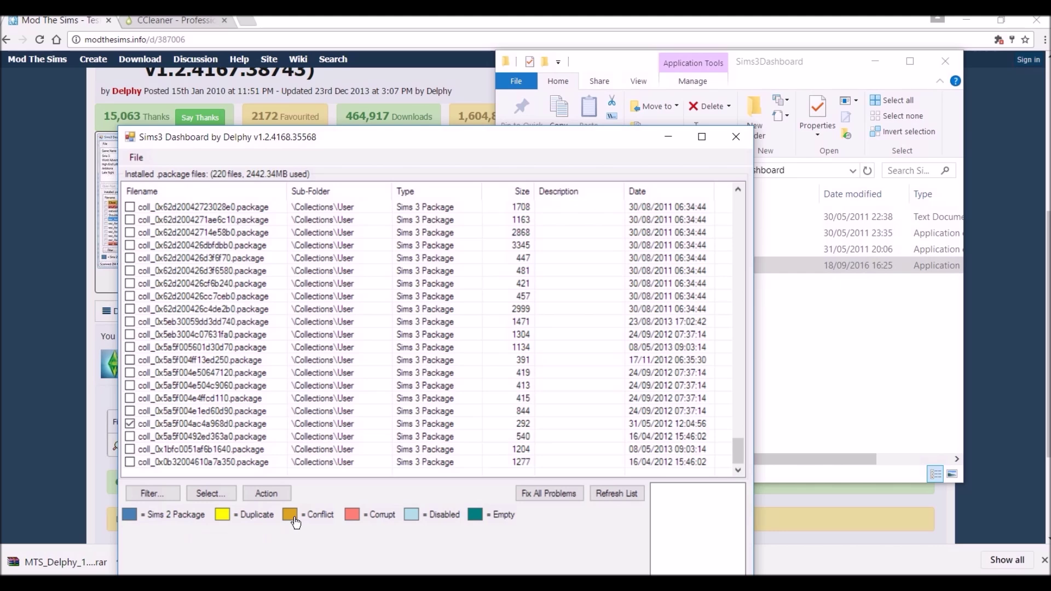
Untick the coll package and tick the four Red County and Glenvale County WorldCaches packages.
{"action": "left_click", "coordinate": [129, 424]}
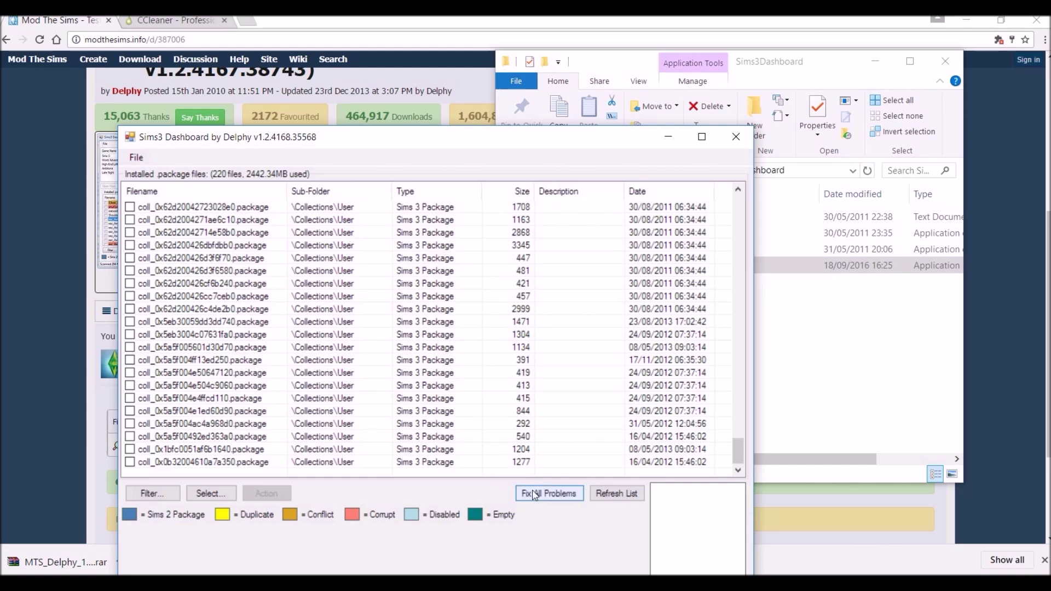
{"action": "left_click_drag", "start_coordinate": [737, 443], "coordinate": [723, 170]}
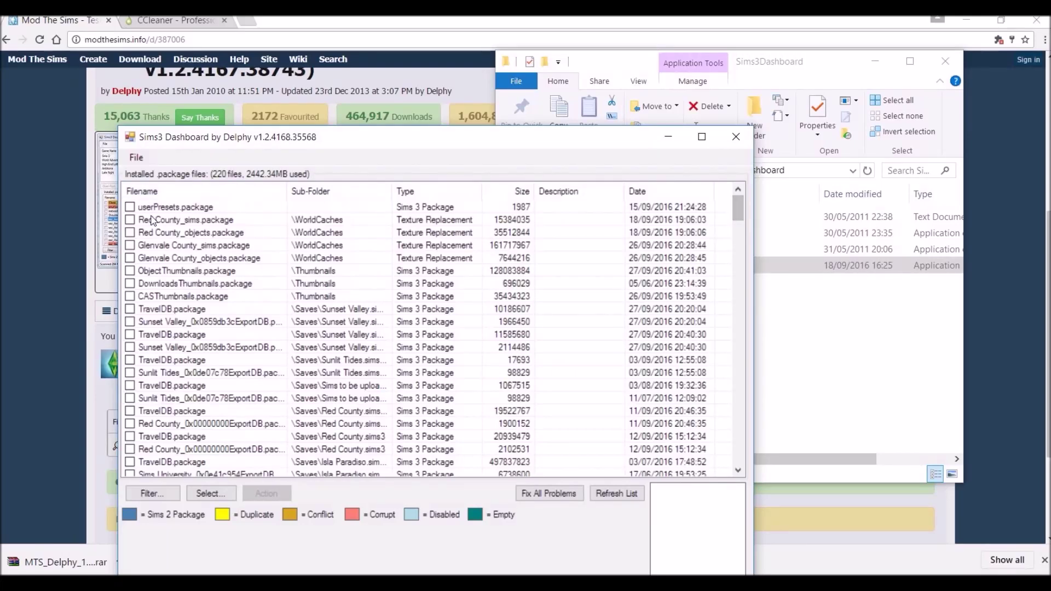
{"action": "left_click_drag", "start_coordinate": [154, 220], "coordinate": [130, 221]}
{"action": "left_click", "coordinate": [129, 220]}
{"action": "left_click", "coordinate": [130, 232]}
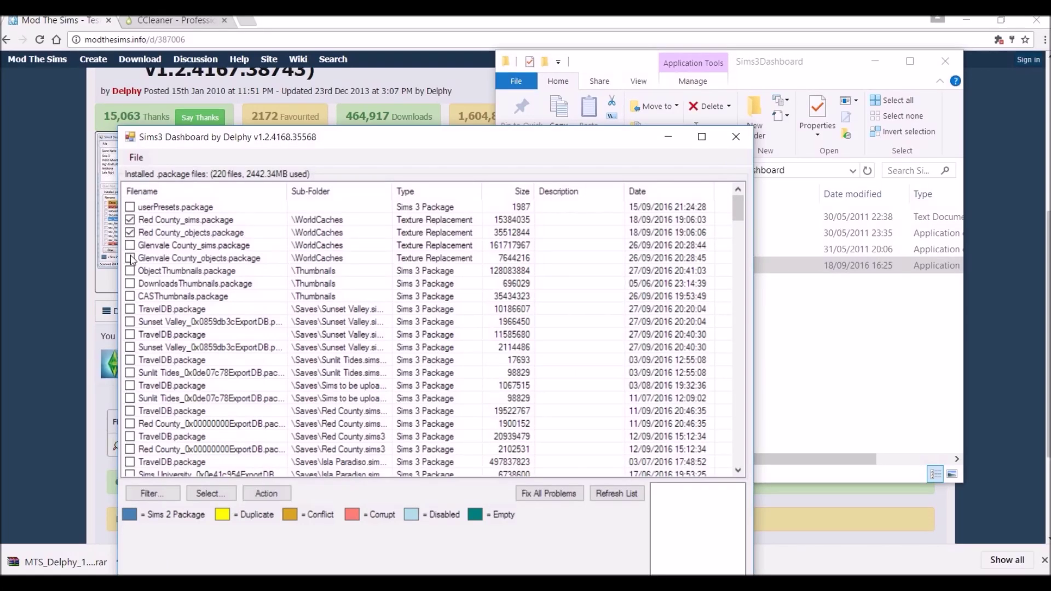
{"action": "left_click", "coordinate": [129, 246]}
{"action": "left_click", "coordinate": [129, 257]}
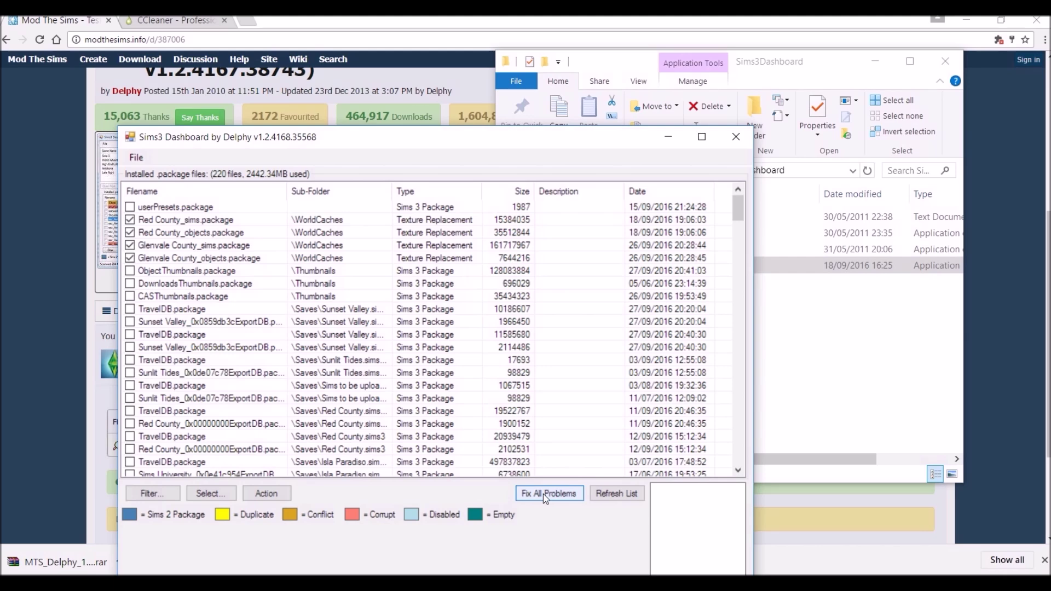
Untick the Red County_objects and both Glenvale County WorldCaches packages, leaving the Red County_sims row selected.
{"action": "left_click", "coordinate": [130, 232]}
{"action": "left_click", "coordinate": [130, 244]}
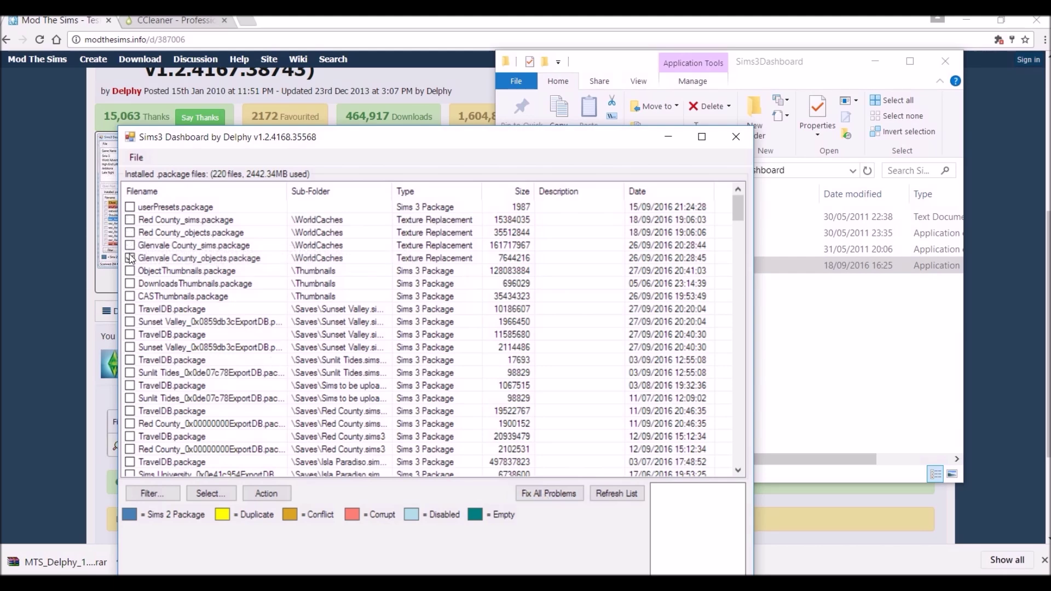
{"action": "left_click", "coordinate": [130, 258]}
{"action": "left_click", "coordinate": [161, 220]}
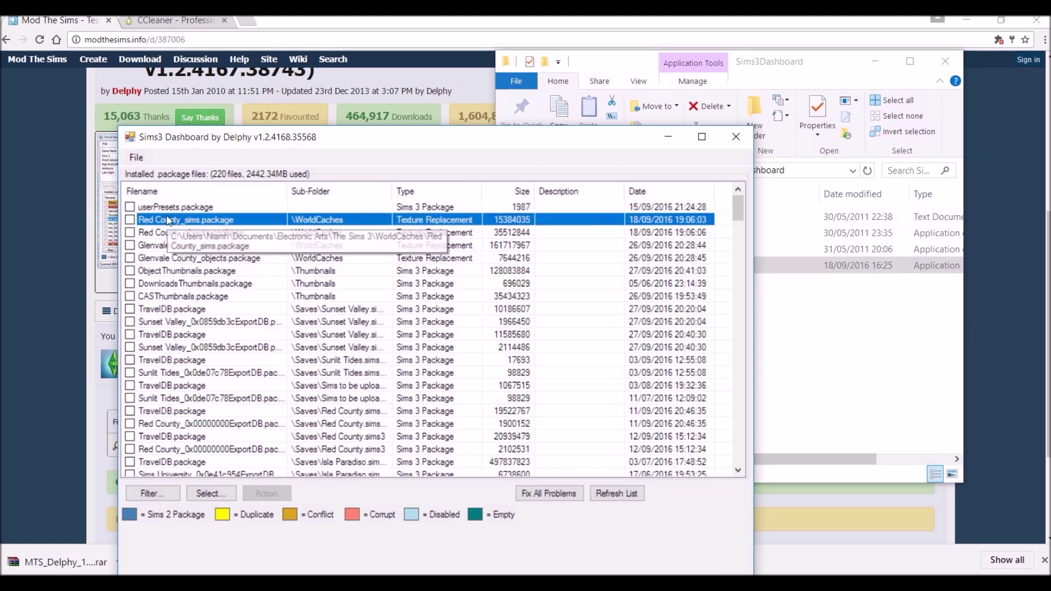
{"action": "right_click", "coordinate": [166, 219]}
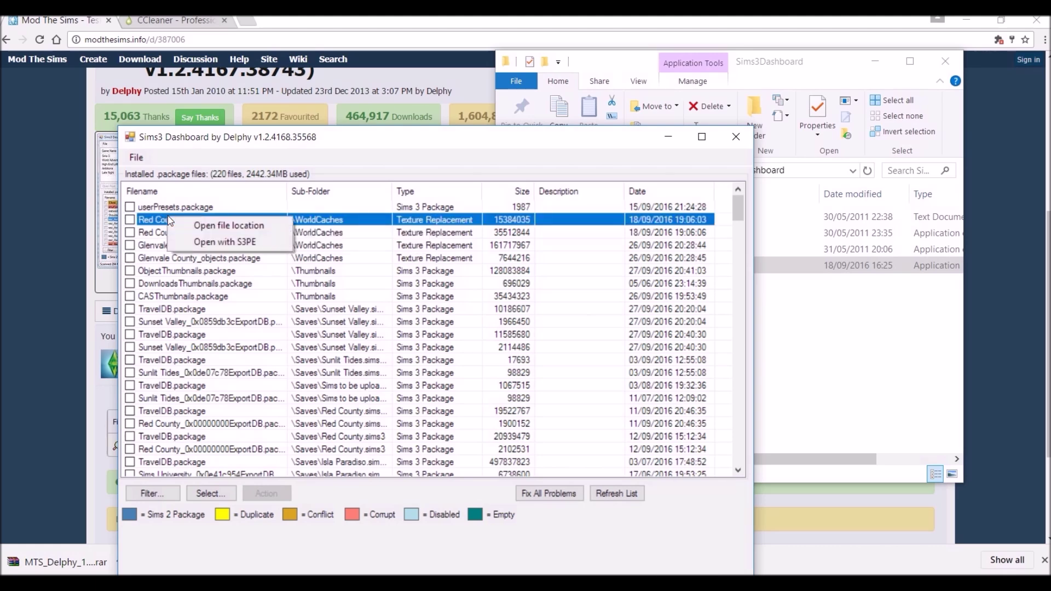
{"action": "left_click", "coordinate": [193, 232]}
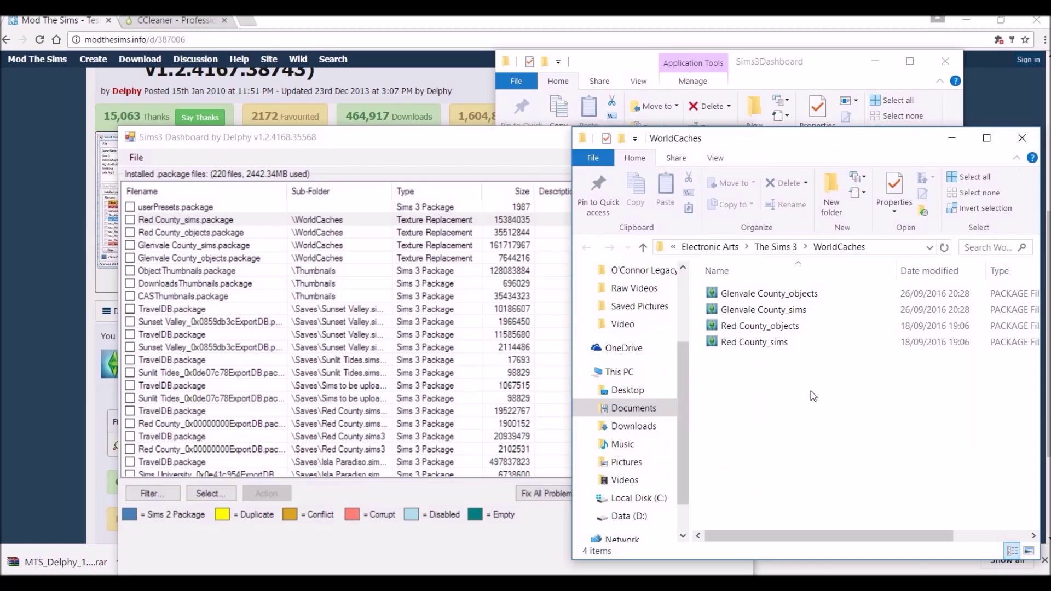
{"action": "left_click", "coordinate": [748, 343]}
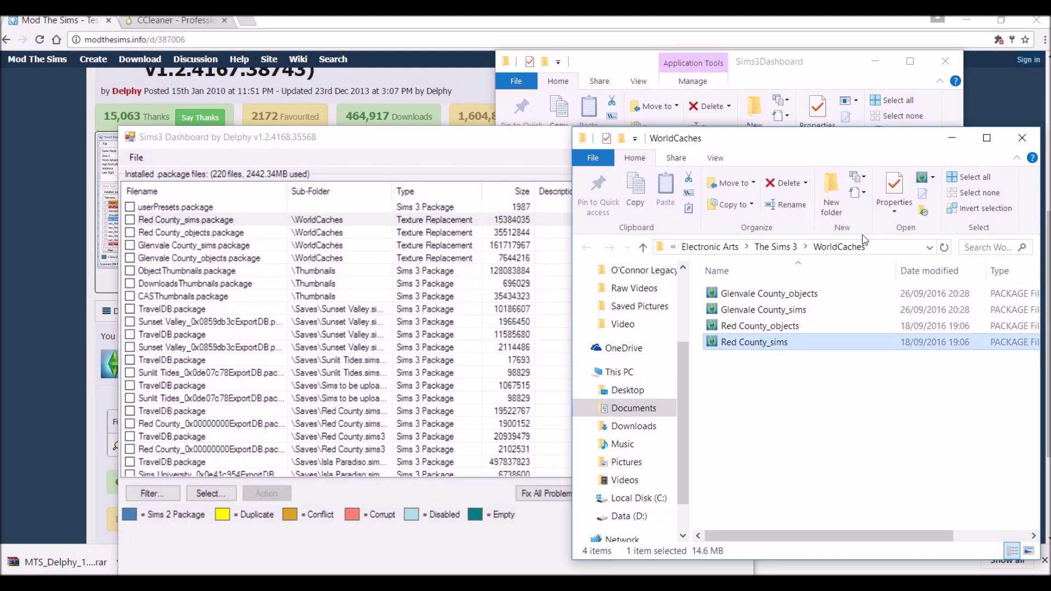
{"action": "left_click", "coordinate": [1029, 141]}
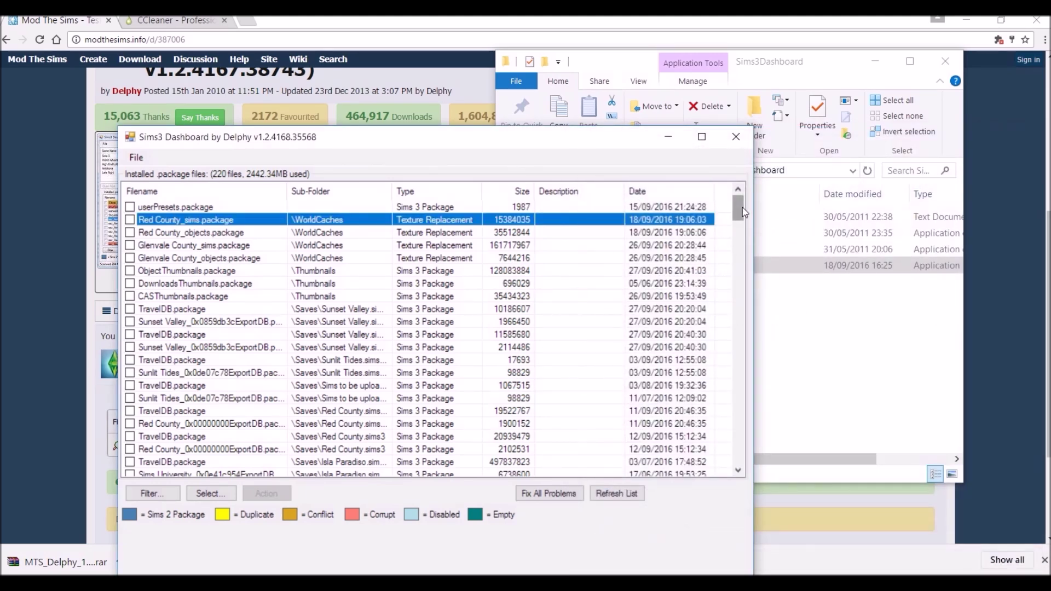
{"action": "left_click_drag", "start_coordinate": [738, 210], "coordinate": [736, 247]}
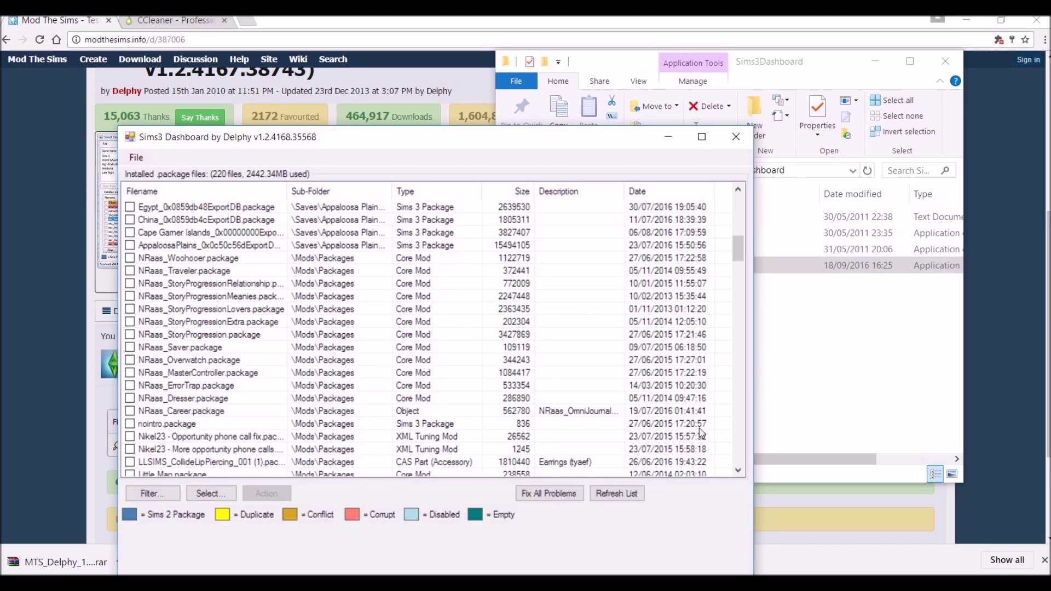
{"action": "left_click_drag", "start_coordinate": [744, 249], "coordinate": [717, 466]}
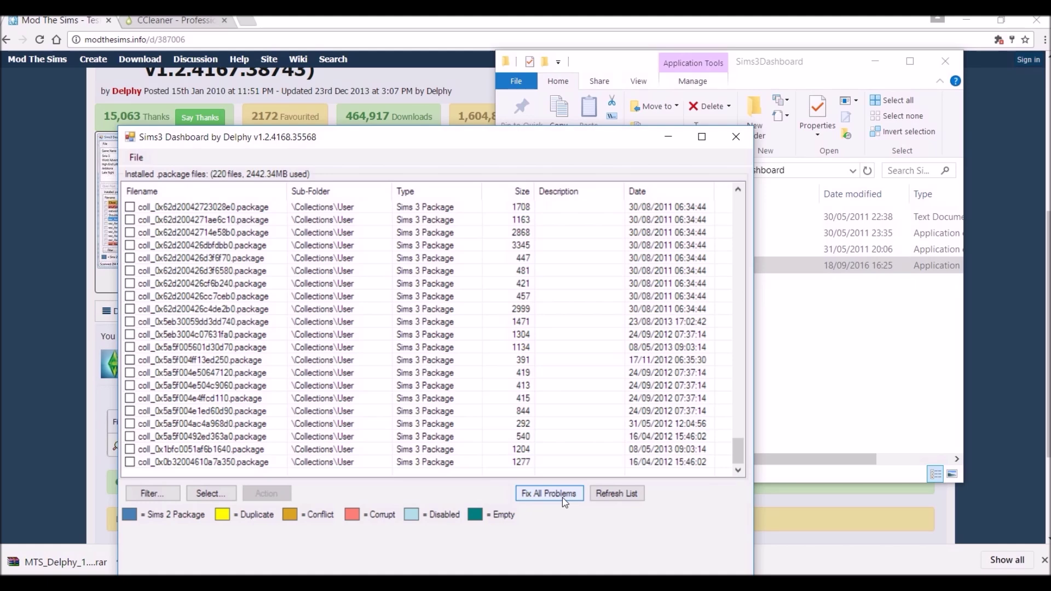
{"action": "right_click", "coordinate": [203, 390]}
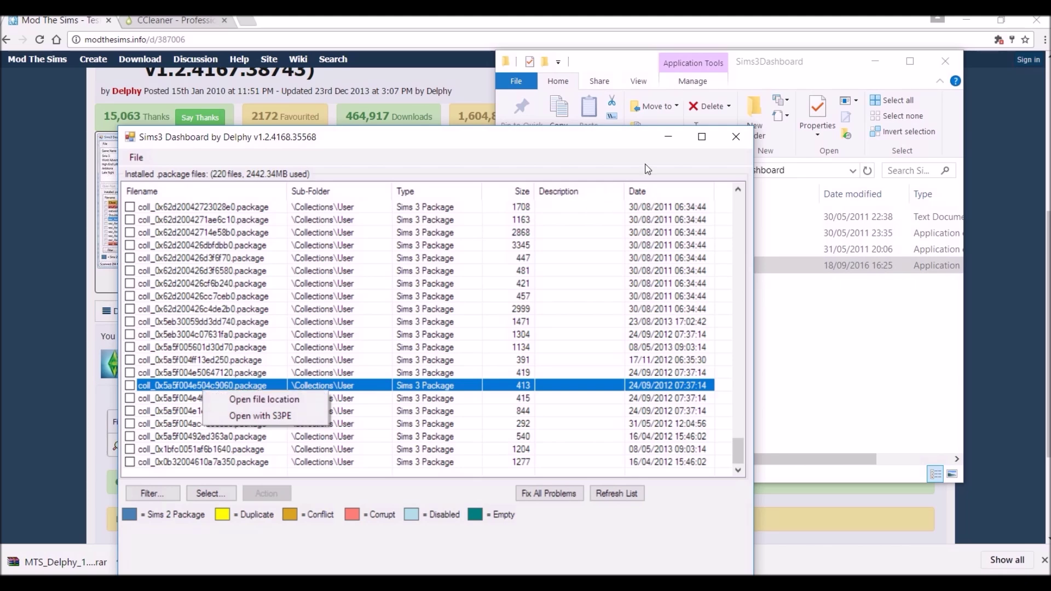
{"action": "left_click", "coordinate": [628, 133]}
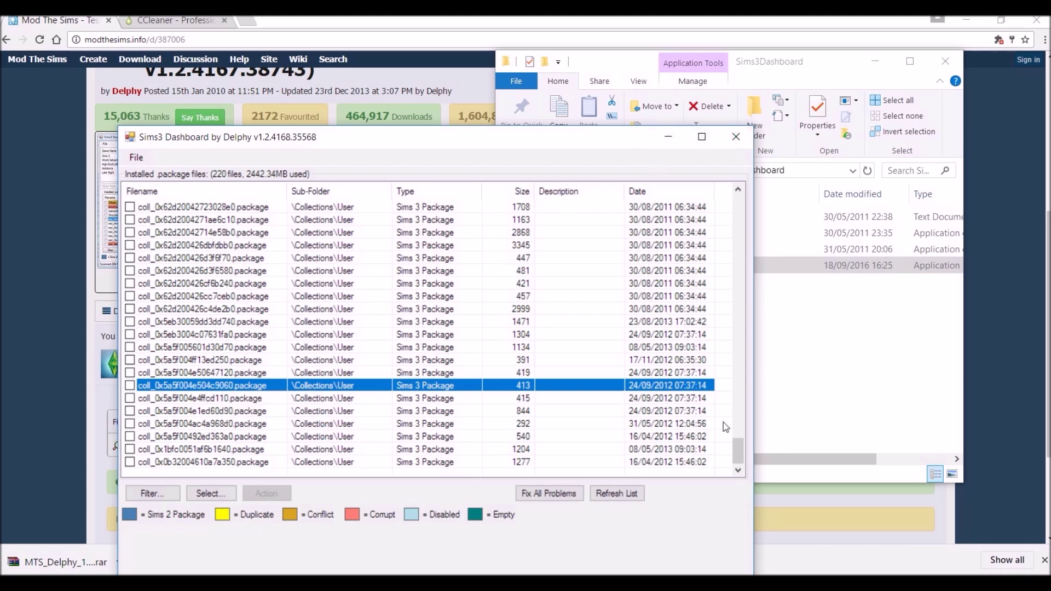
{"action": "scroll", "coordinate": [737, 444], "scroll_direction": "up", "scroll_amount": 4}
{"action": "left_click_drag", "start_coordinate": [737, 445], "coordinate": [745, 156]}
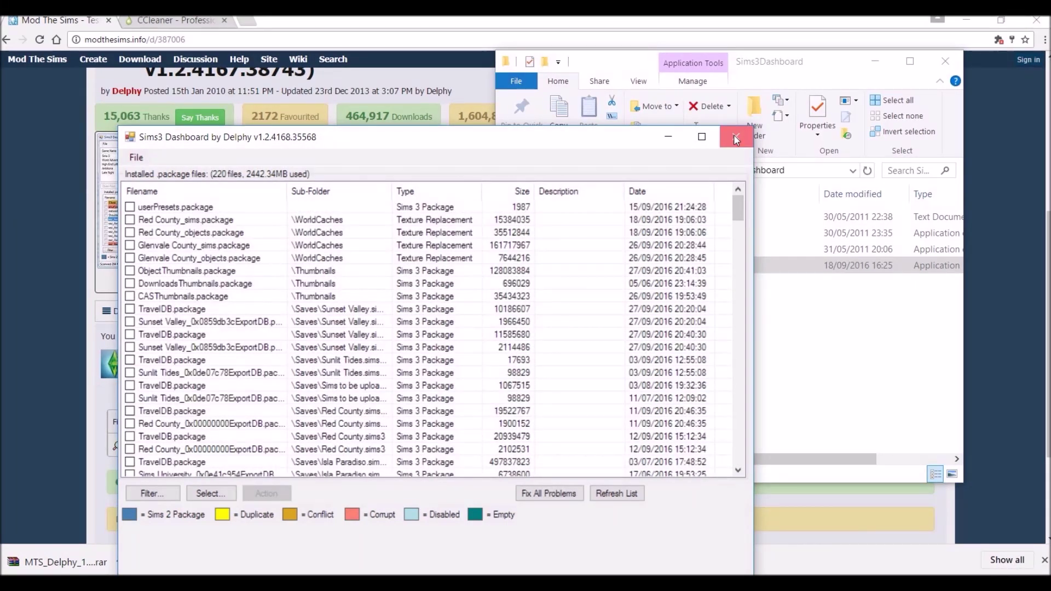
Close Sims3 Dashboard and bring File Explorer back to the Apps to clean Computer folder.
{"action": "left_click", "coordinate": [735, 138]}
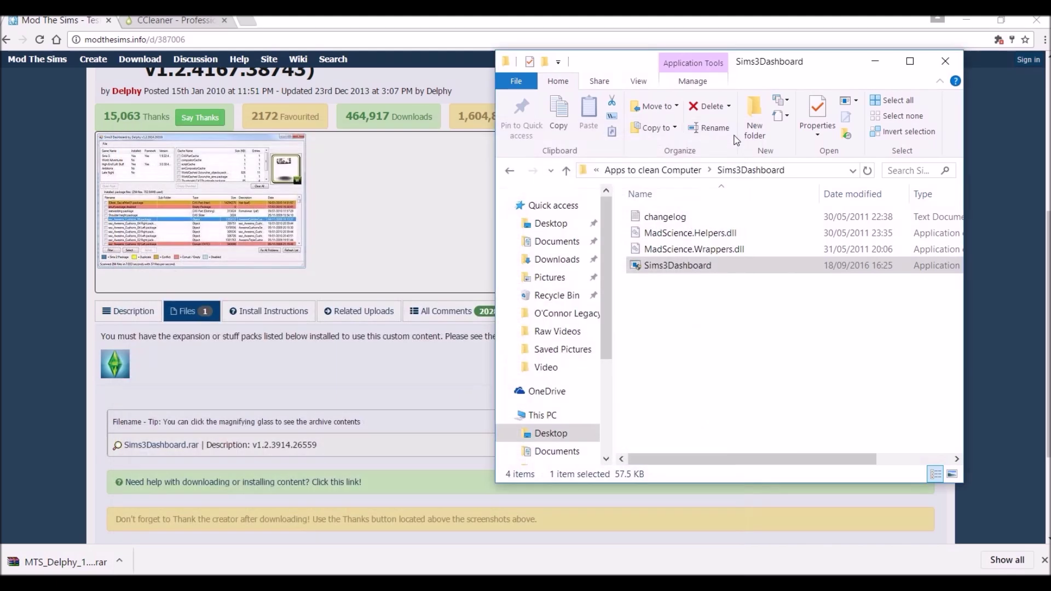
{"action": "left_click", "coordinate": [509, 173]}
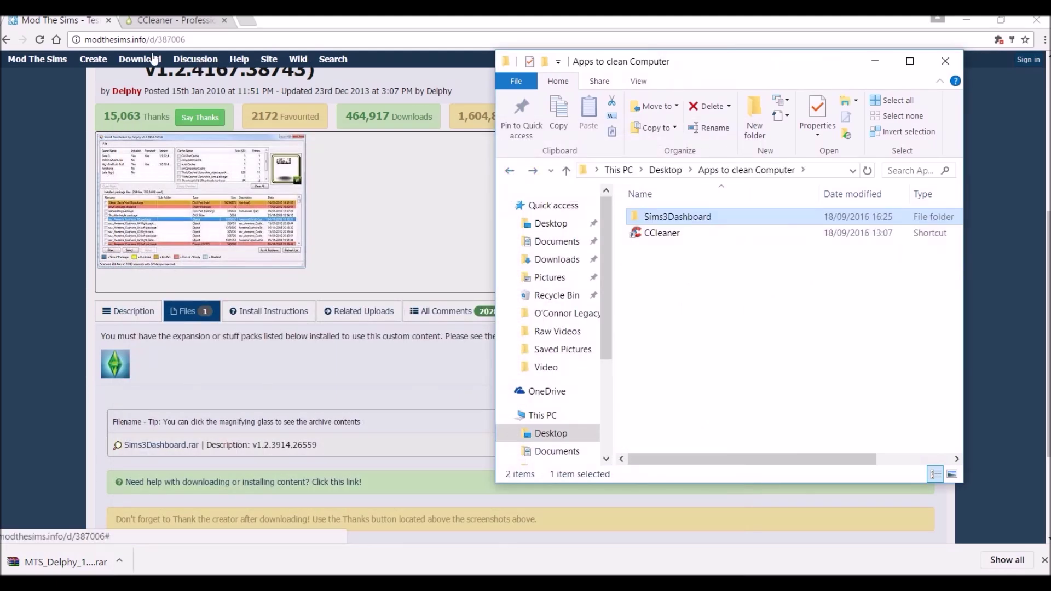
{"action": "left_click", "coordinate": [156, 22]}
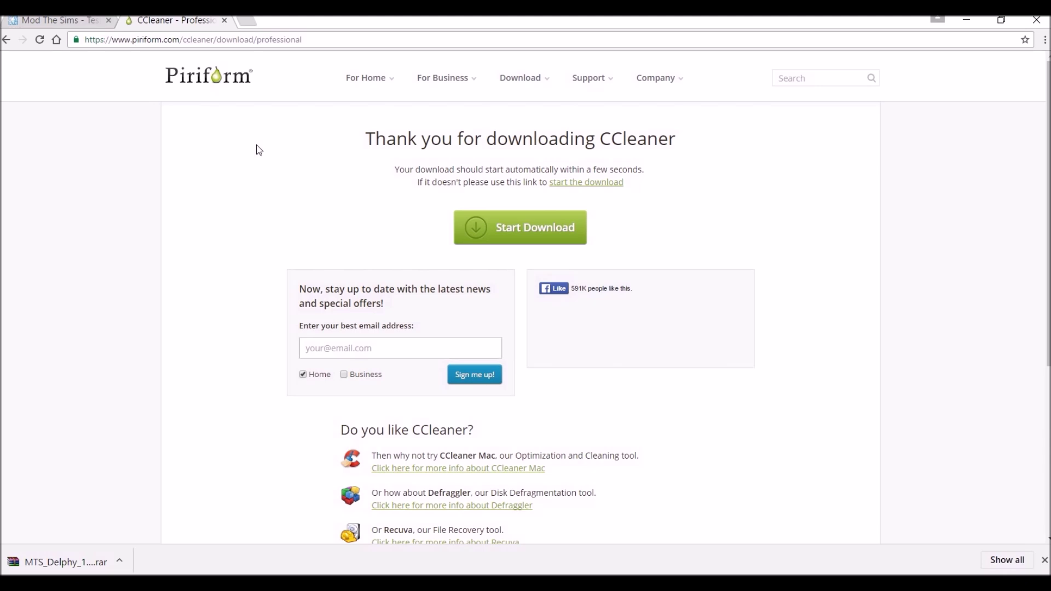
{"action": "key", "text": "alt+Tab"}
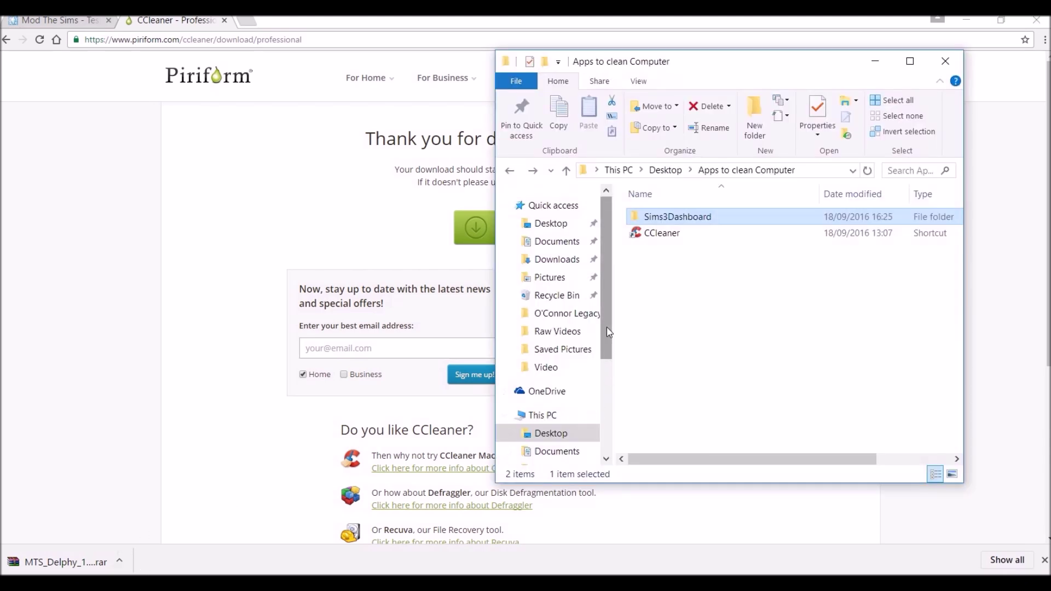
Launch CCleaner Free v5.22, review the Cleaner's Windows checklist, then close it.
{"action": "double_click", "coordinate": [674, 233]}
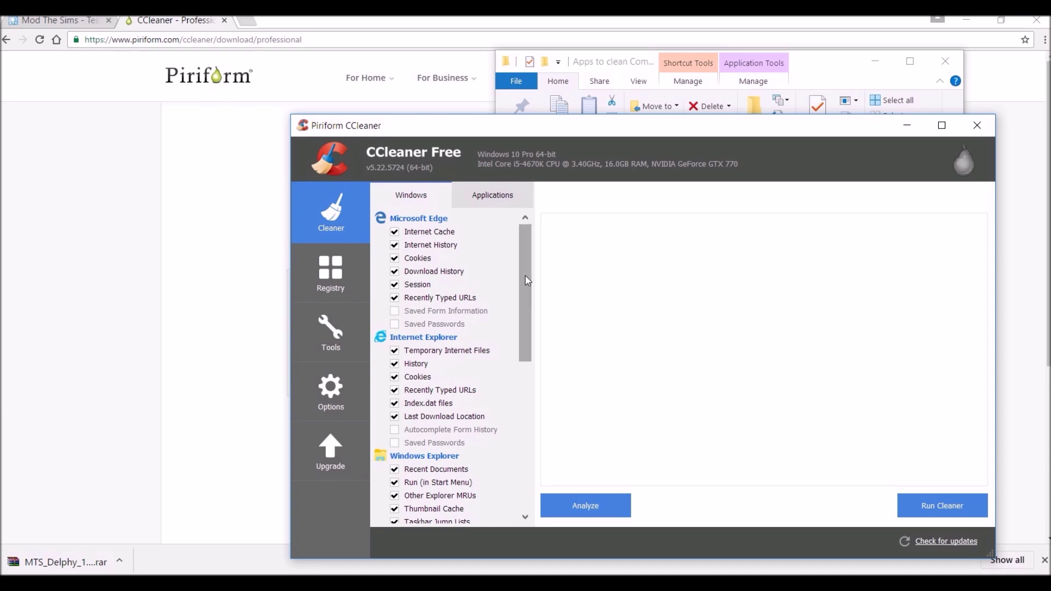
{"action": "left_click_drag", "start_coordinate": [525, 275], "coordinate": [520, 383]}
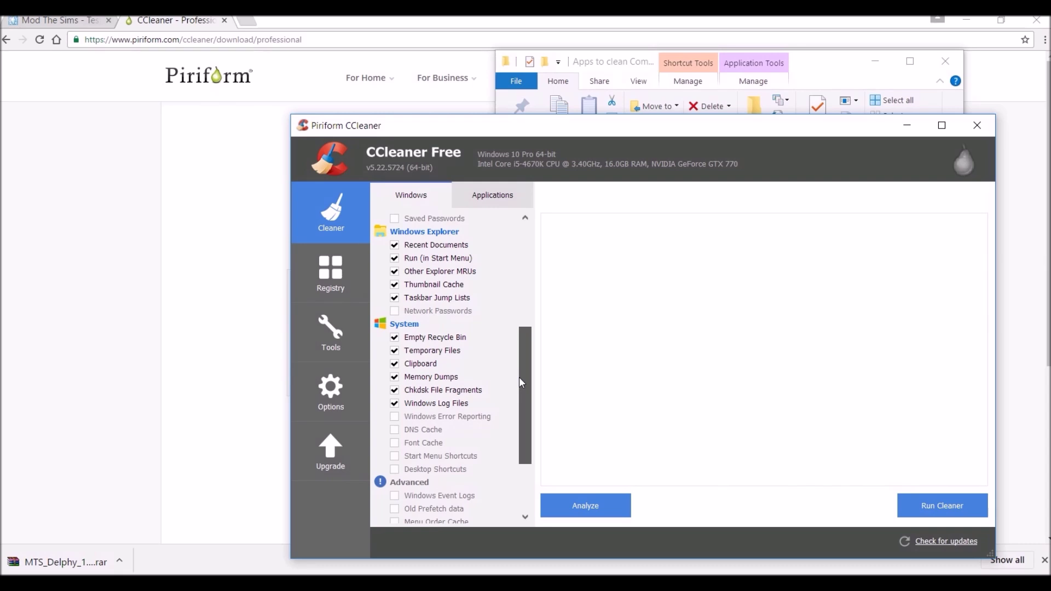
{"action": "left_click_drag", "start_coordinate": [519, 377], "coordinate": [518, 389]}
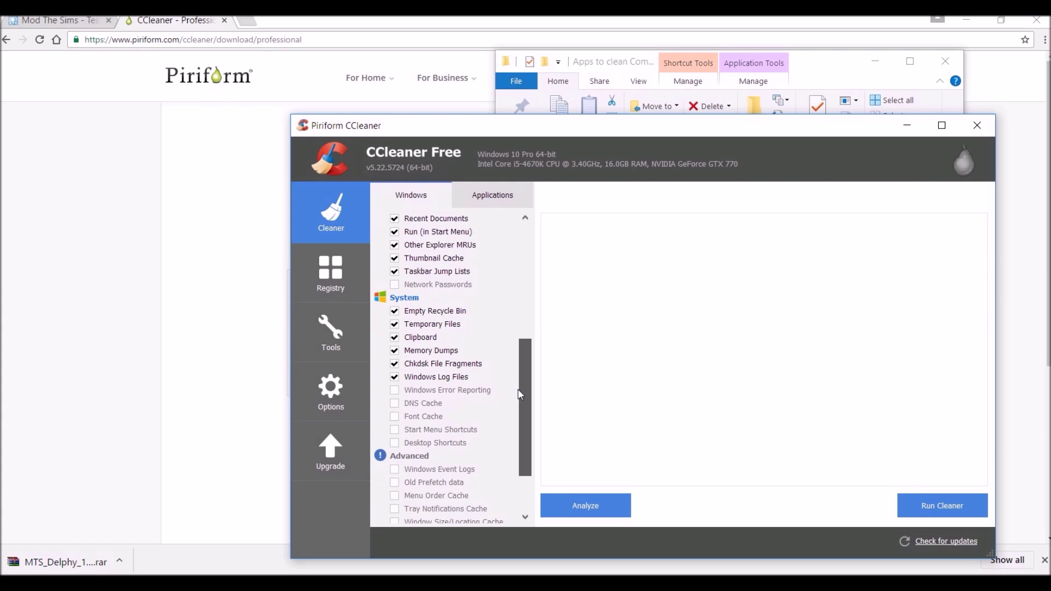
{"action": "left_click_drag", "start_coordinate": [520, 394], "coordinate": [531, 256]}
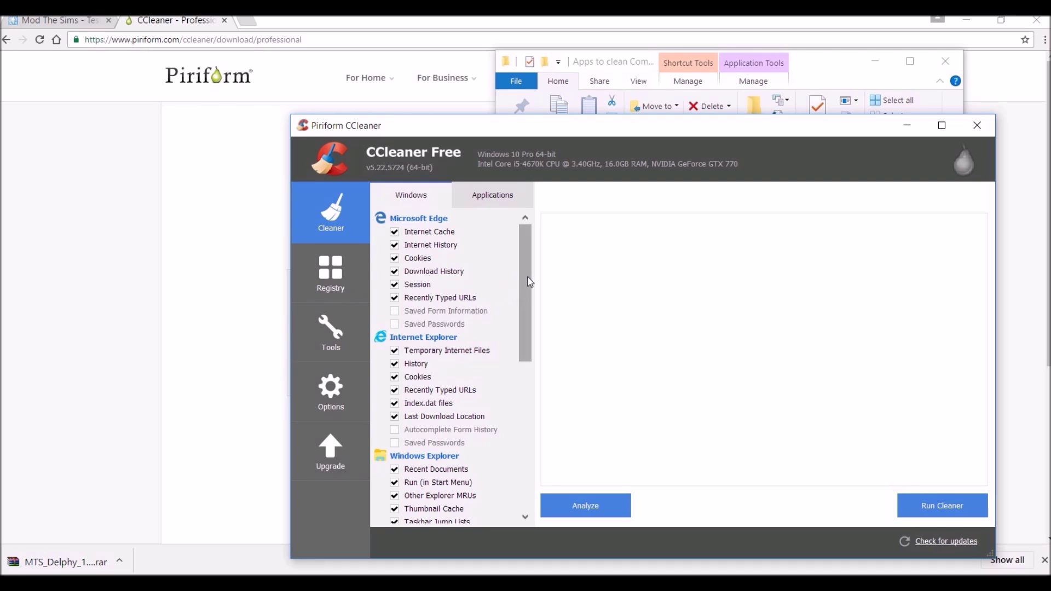
{"action": "left_click_drag", "start_coordinate": [529, 282], "coordinate": [426, 421]}
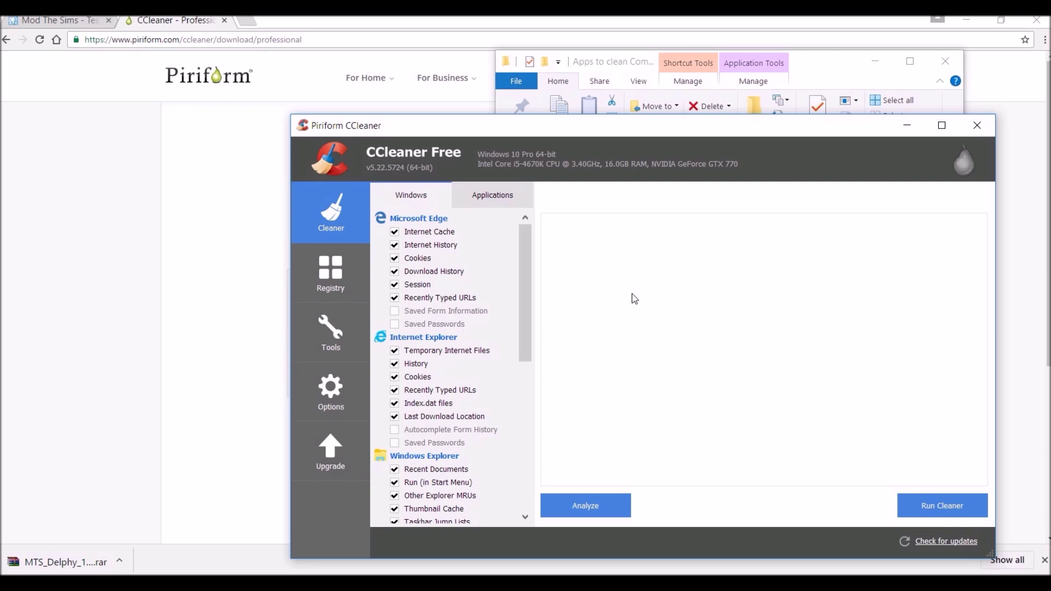
{"action": "left_click", "coordinate": [977, 125]}
{"action": "left_click", "coordinate": [164, 211]}
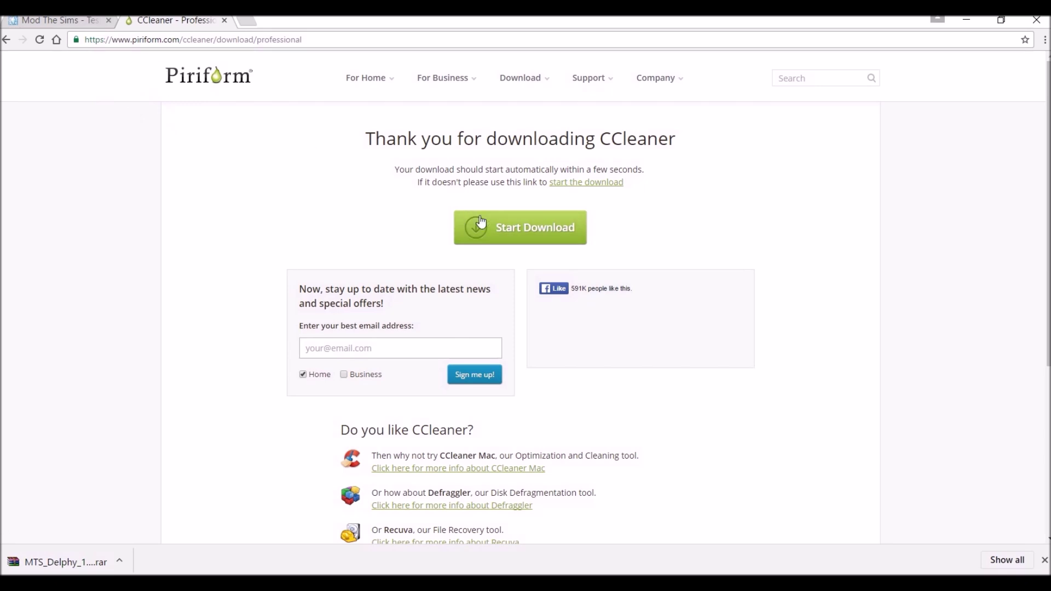
Download ccsetup522pro.exe from the Piriform thank-you page and run the installer.
{"action": "left_click", "coordinate": [582, 182]}
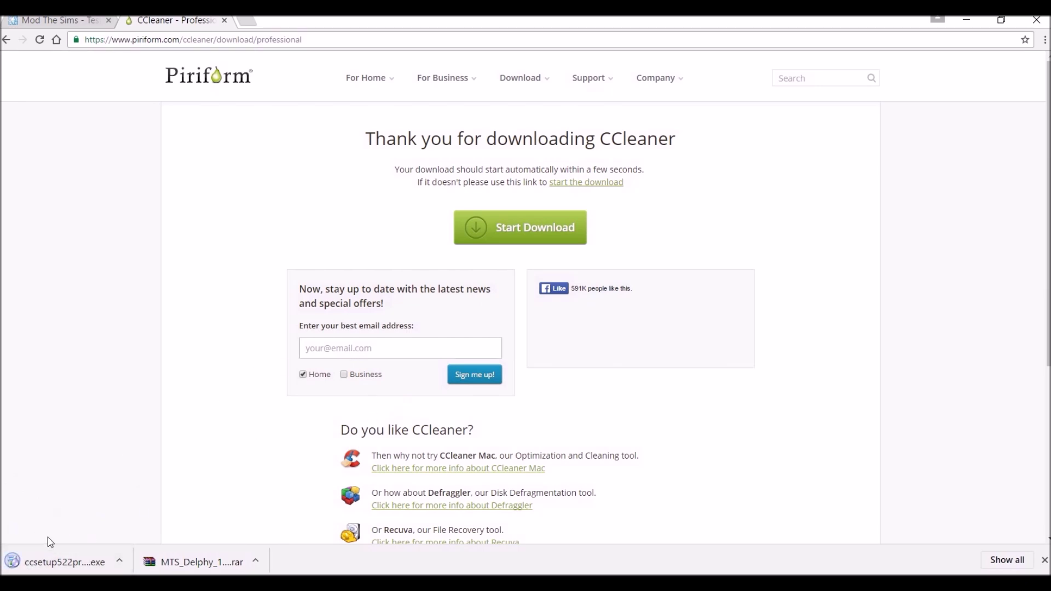
{"action": "left_click", "coordinate": [28, 569]}
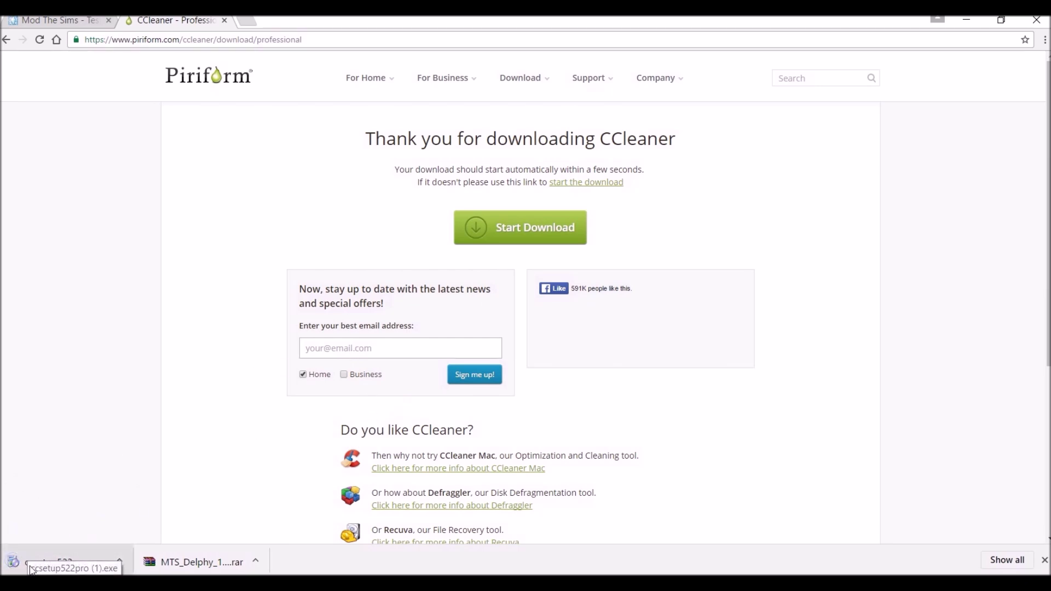
{"action": "key", "text": "alt+Tab"}
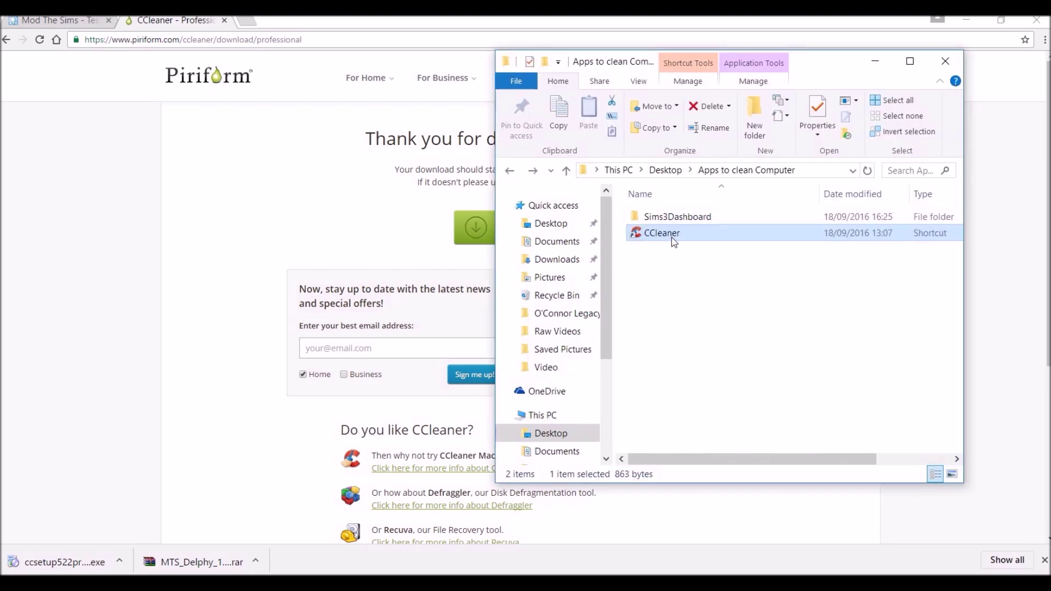
Go to the Desktop and reopen the Apps to clean Computer folder.
{"action": "left_click", "coordinate": [549, 434]}
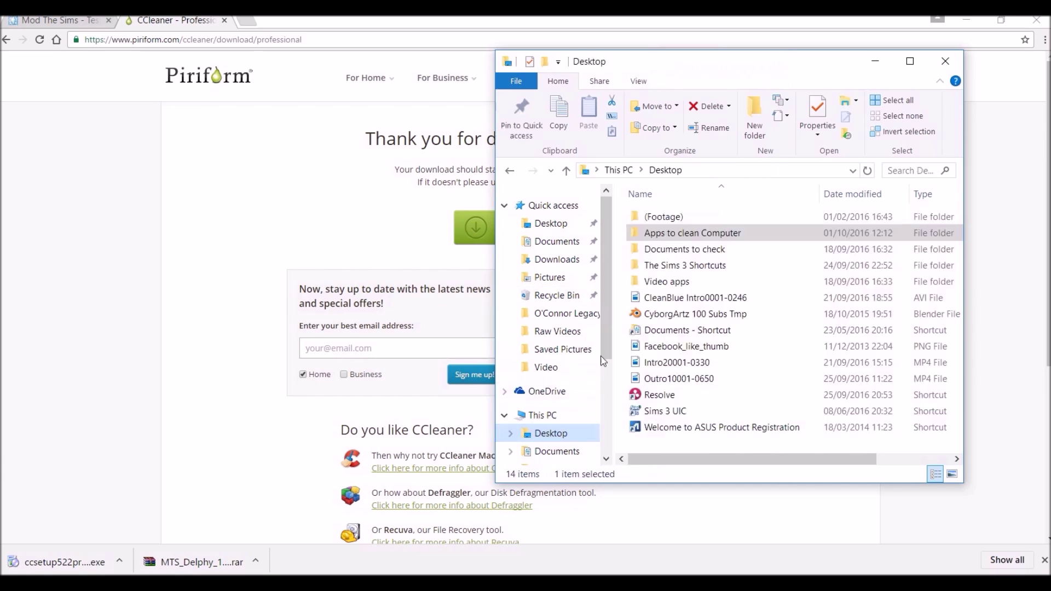
{"action": "double_click", "coordinate": [653, 236]}
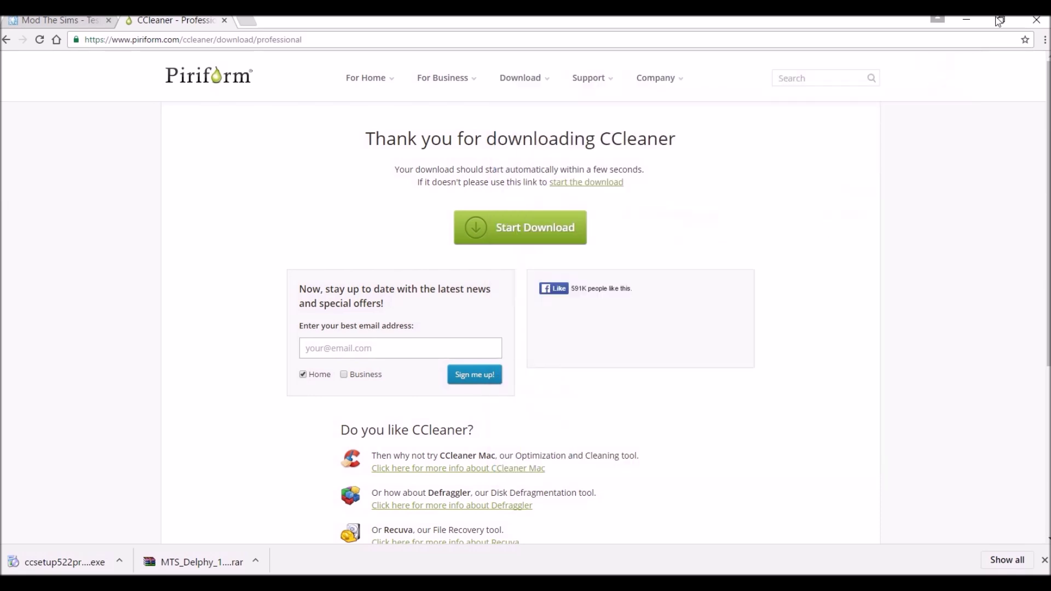
Minimise the browser and search 'nv' in Windows to launch NVIDIA Control Panel.
{"action": "left_click", "coordinate": [967, 21]}
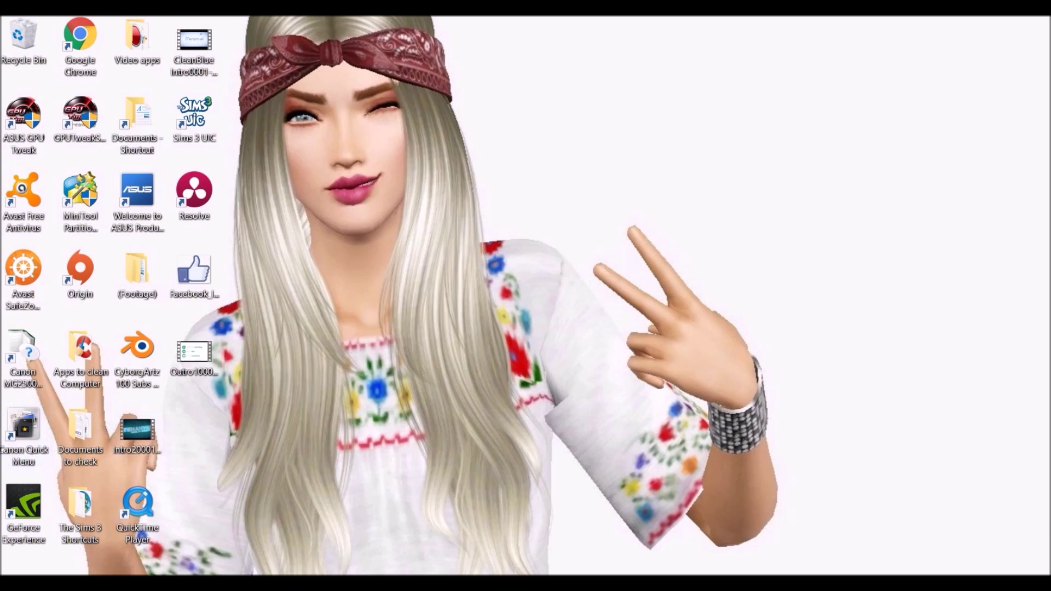
{"action": "key", "text": "super+s"}
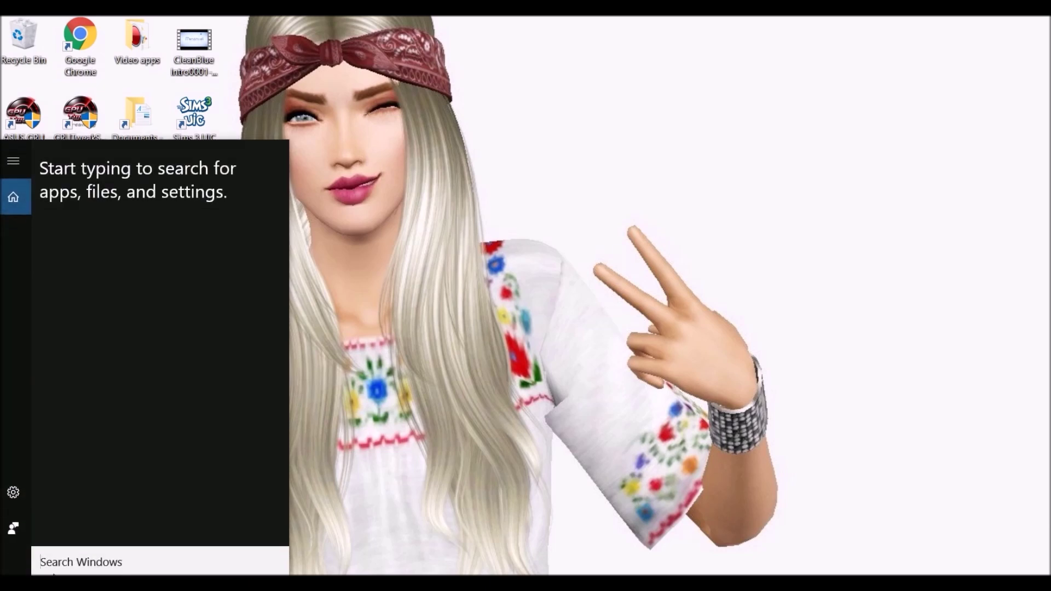
{"action": "type", "text": "nv"}
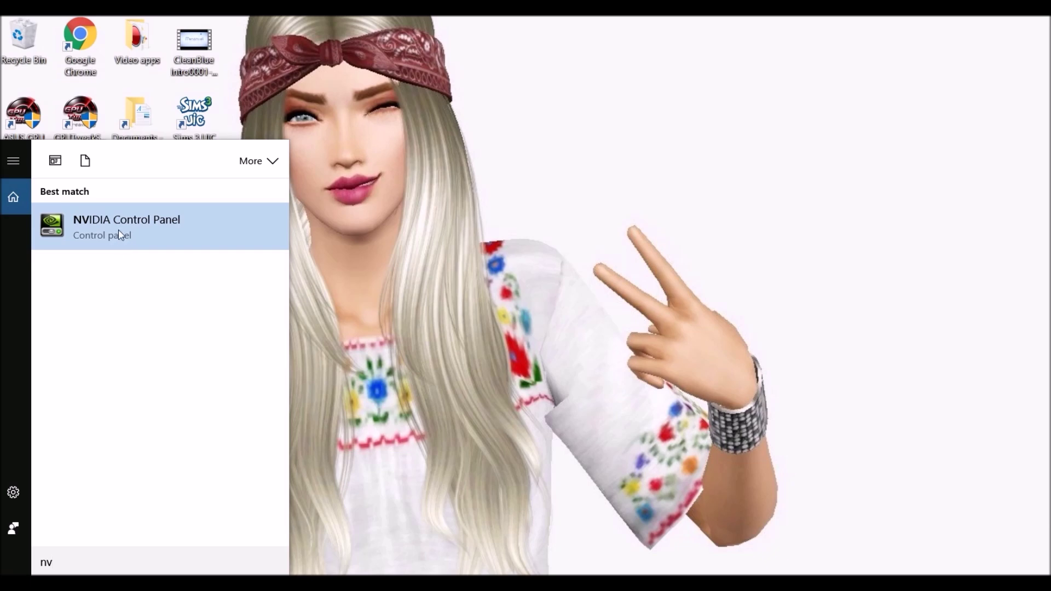
{"action": "left_click", "coordinate": [121, 235]}
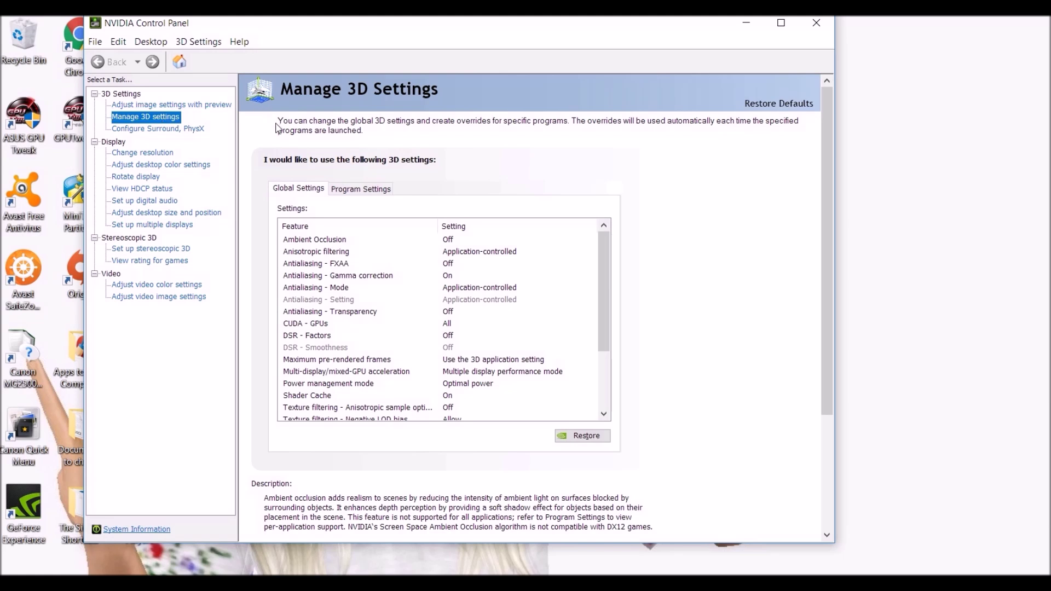
Open Program Settings for Sims 3 (sims3launcher.exe) and look through its feature list.
{"action": "left_click", "coordinate": [357, 188]}
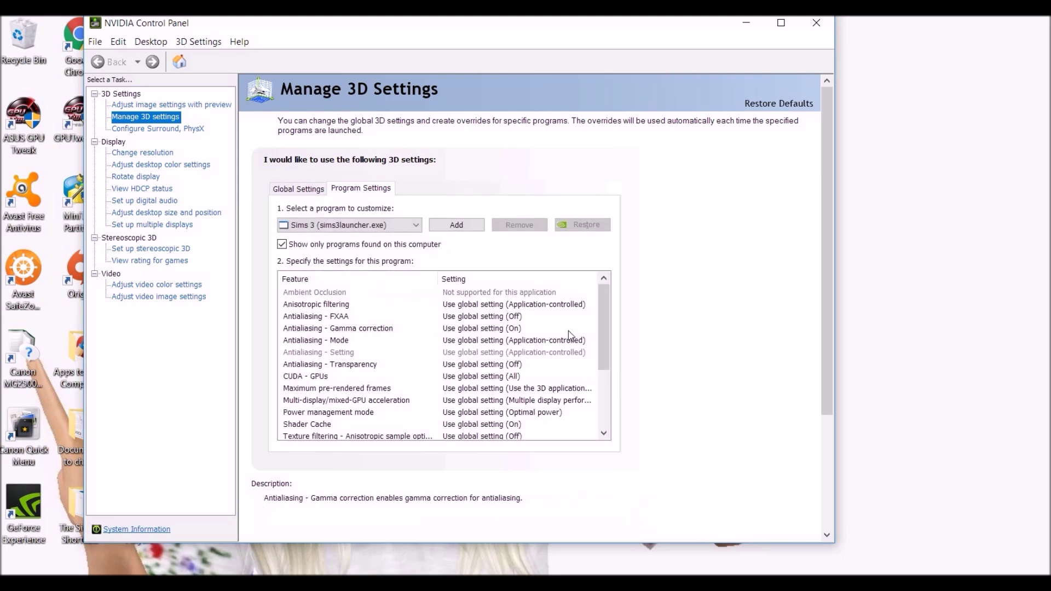
{"action": "left_click", "coordinate": [416, 225]}
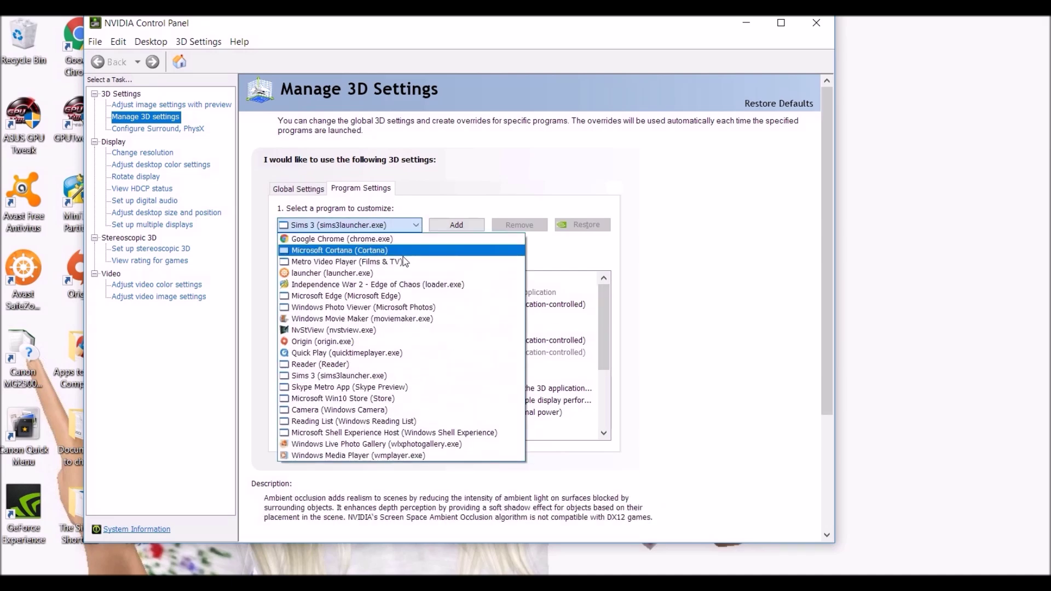
{"action": "left_click", "coordinate": [391, 376]}
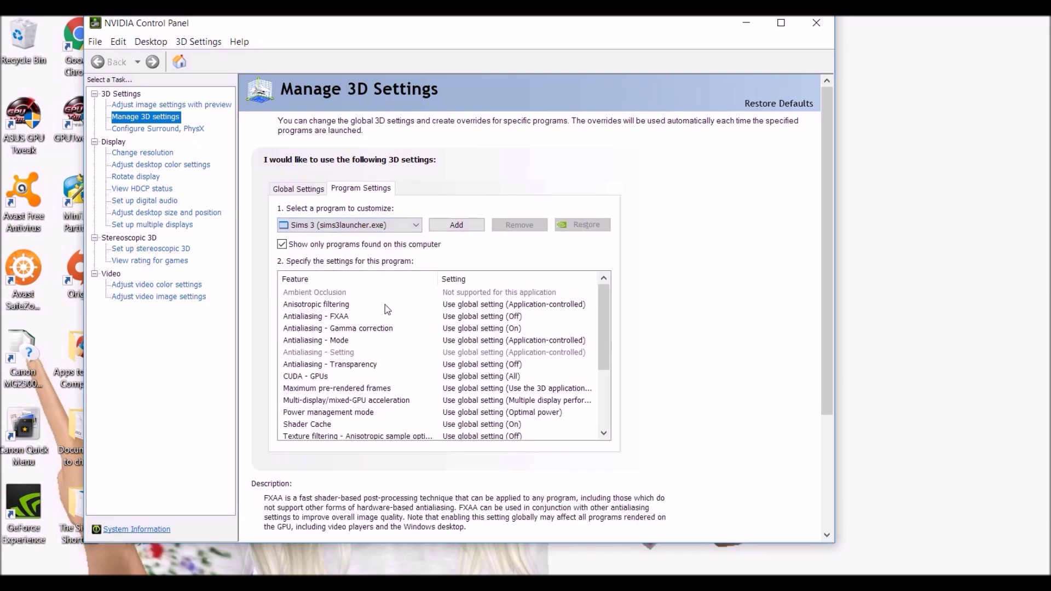
{"action": "mouse_move", "coordinate": [602, 310]}
{"action": "left_mouse_down"}
{"action": "mouse_move", "coordinate": [592, 380]}
{"action": "mouse_move", "coordinate": [592, 317]}
{"action": "left_mouse_up"}
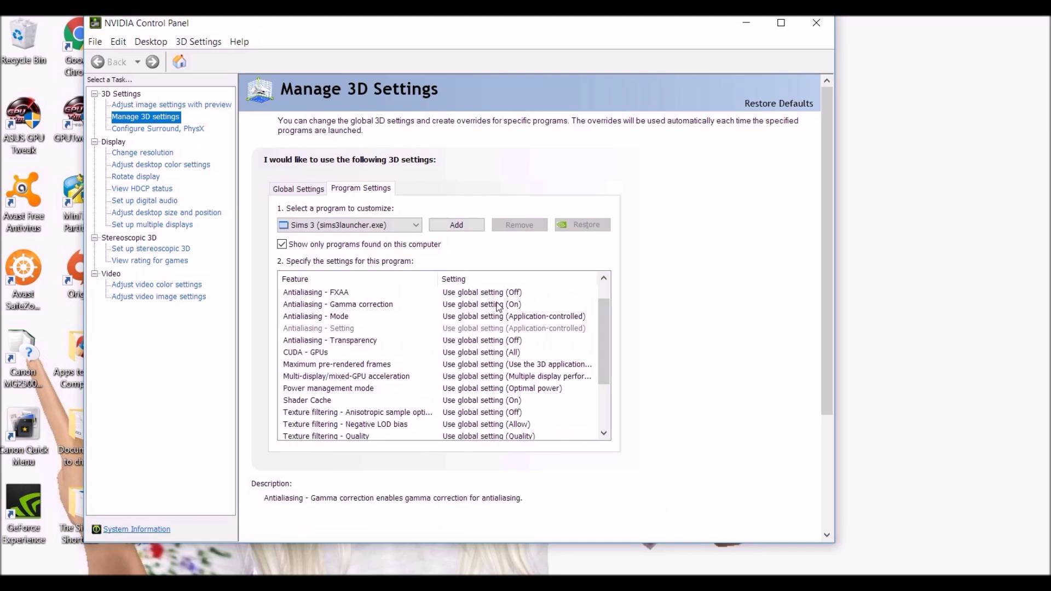
{"action": "left_click_drag", "start_coordinate": [606, 355], "coordinate": [586, 316]}
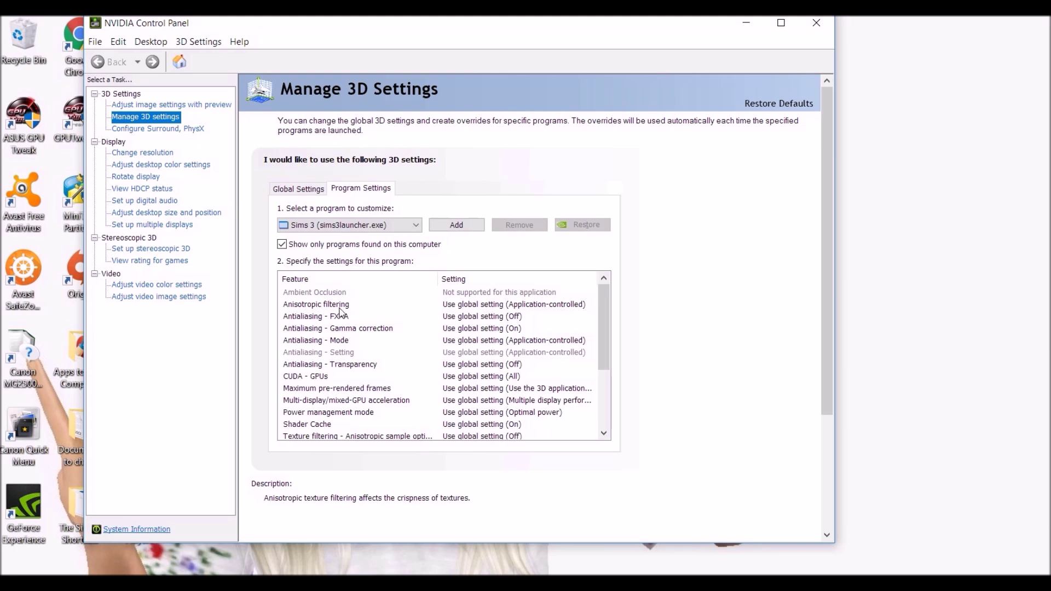
{"action": "left_click", "coordinate": [532, 305]}
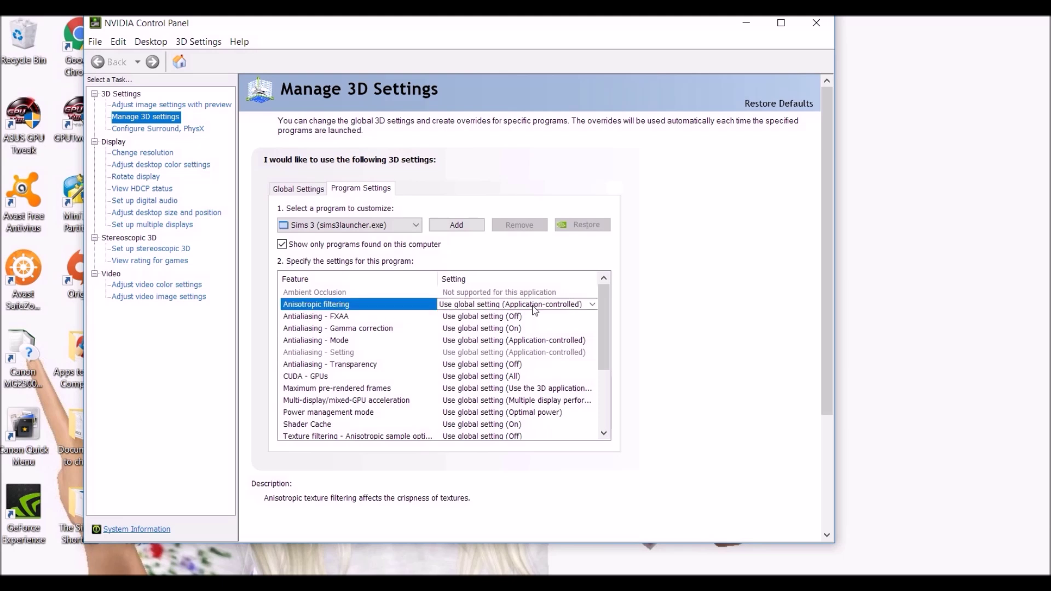
{"action": "left_click", "coordinate": [532, 305]}
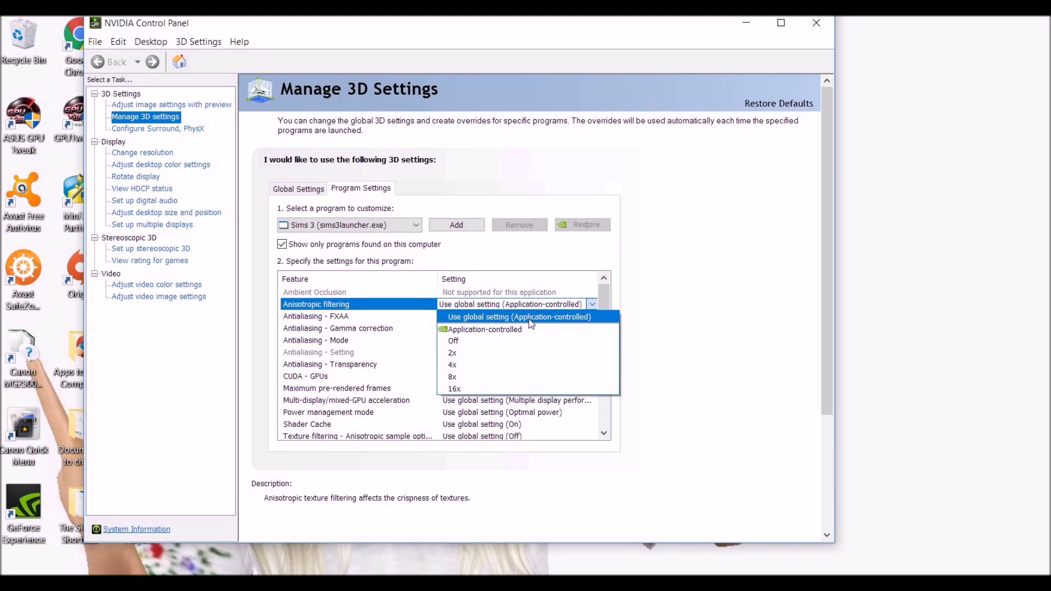
{"action": "left_click", "coordinate": [529, 317]}
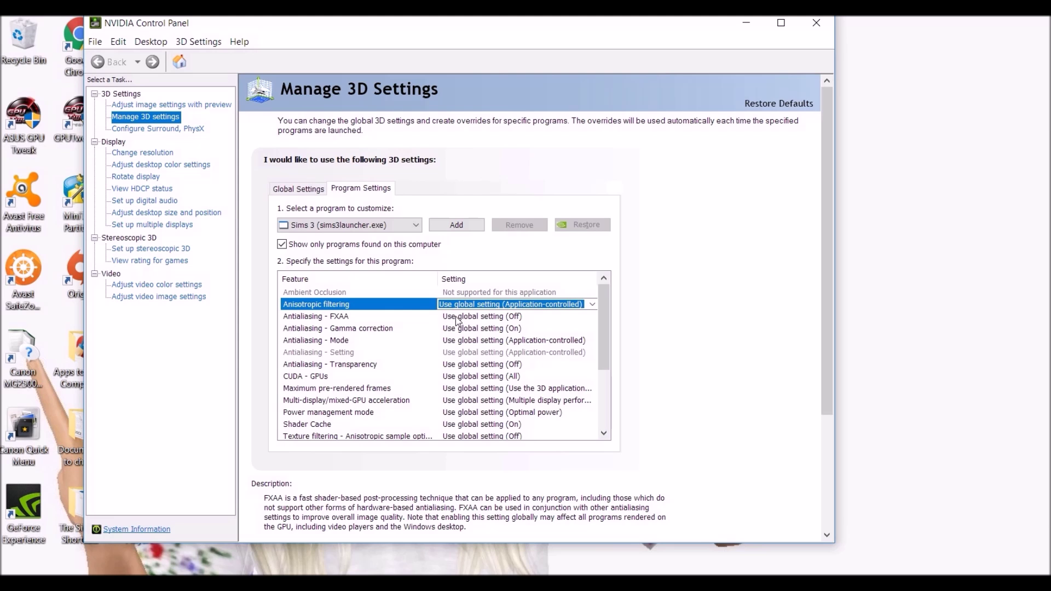
{"action": "mouse_move", "coordinate": [319, 327]}
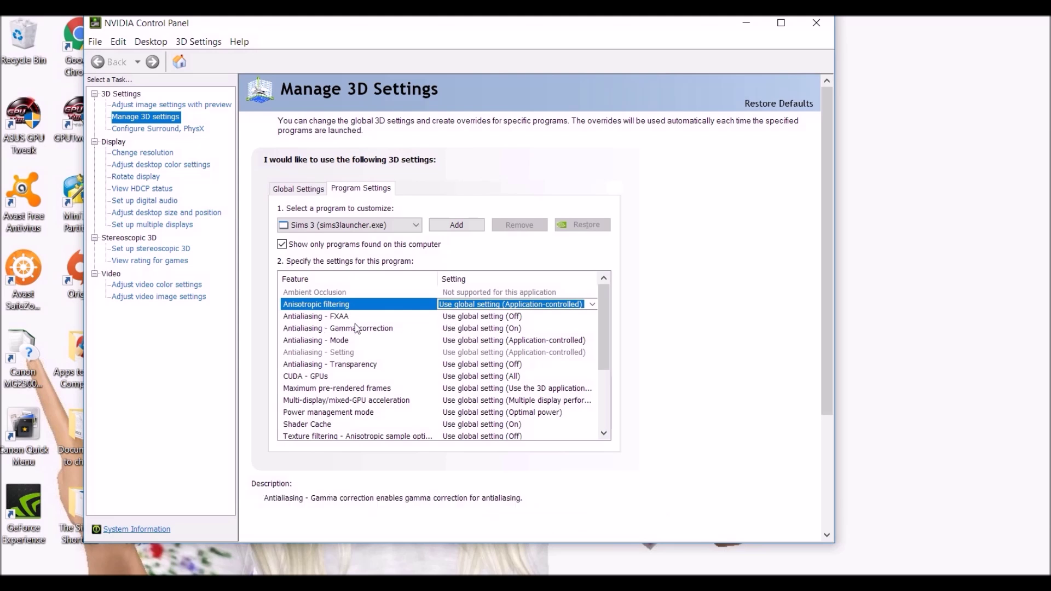
{"action": "mouse_move", "coordinate": [350, 321]}
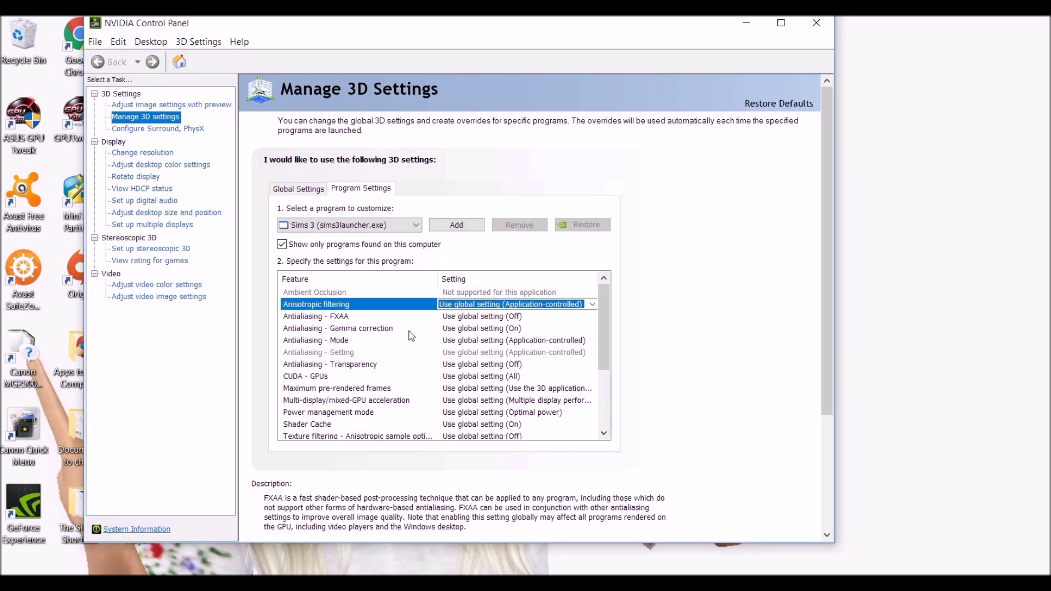
{"action": "mouse_move", "coordinate": [408, 335]}
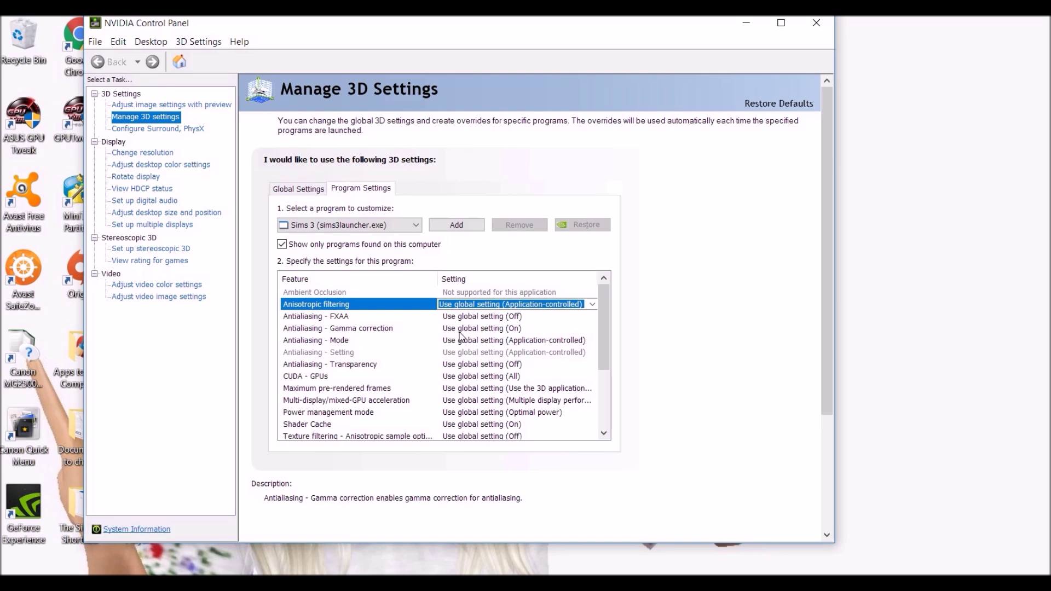
{"action": "mouse_move", "coordinate": [341, 346]}
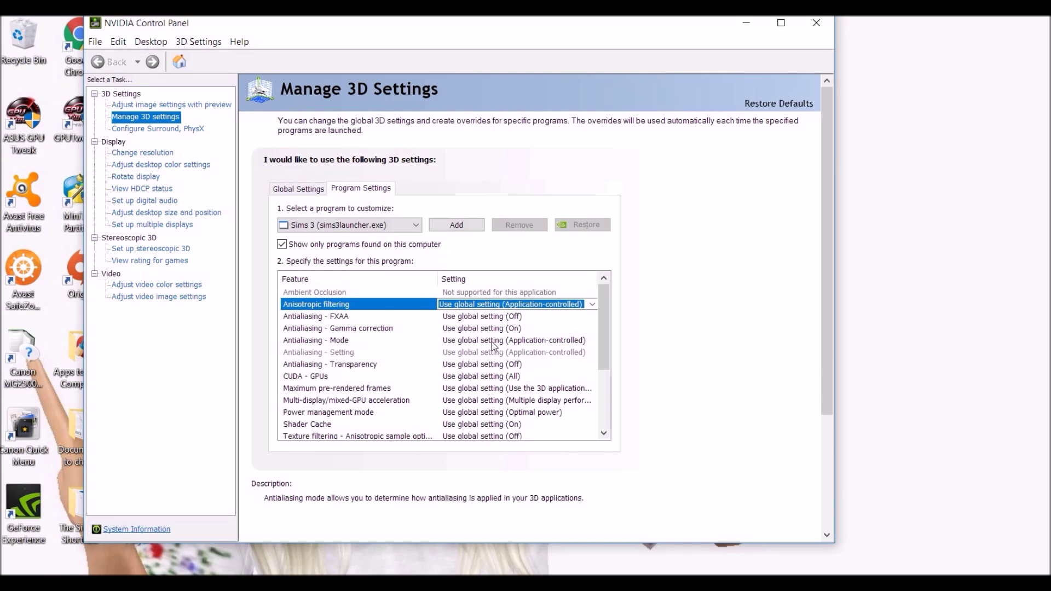
{"action": "mouse_move", "coordinate": [399, 362]}
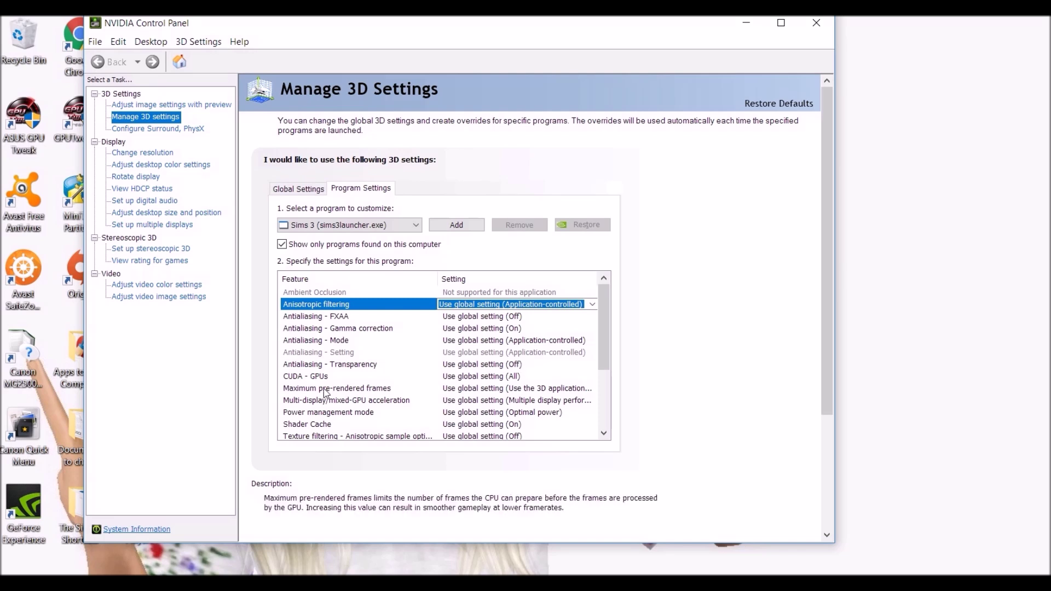
{"action": "mouse_move", "coordinate": [521, 379]}
{"action": "left_click_drag", "start_coordinate": [605, 368], "coordinate": [608, 380]}
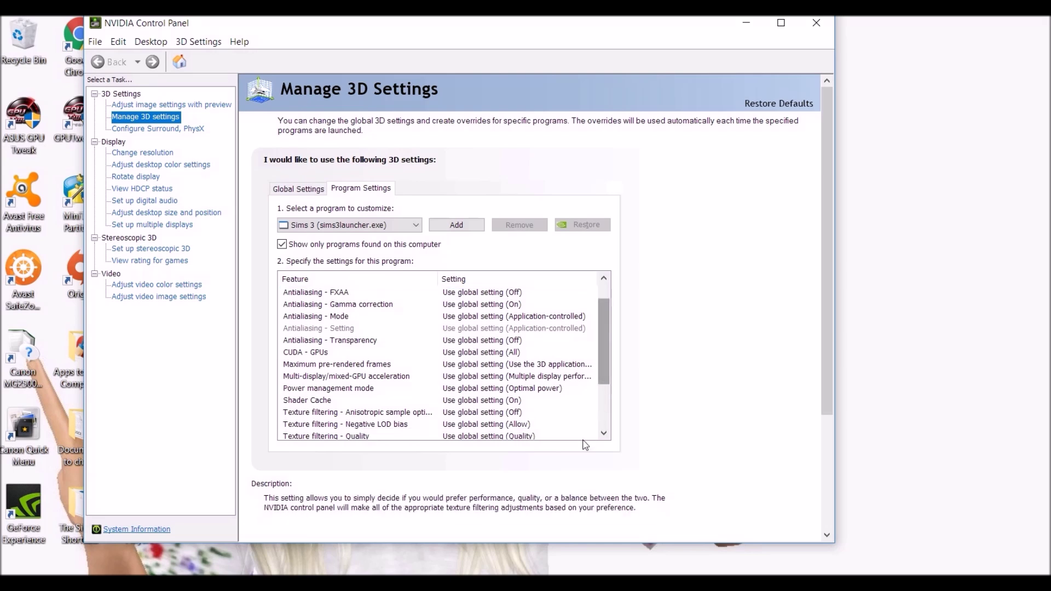
{"action": "mouse_move", "coordinate": [500, 370]}
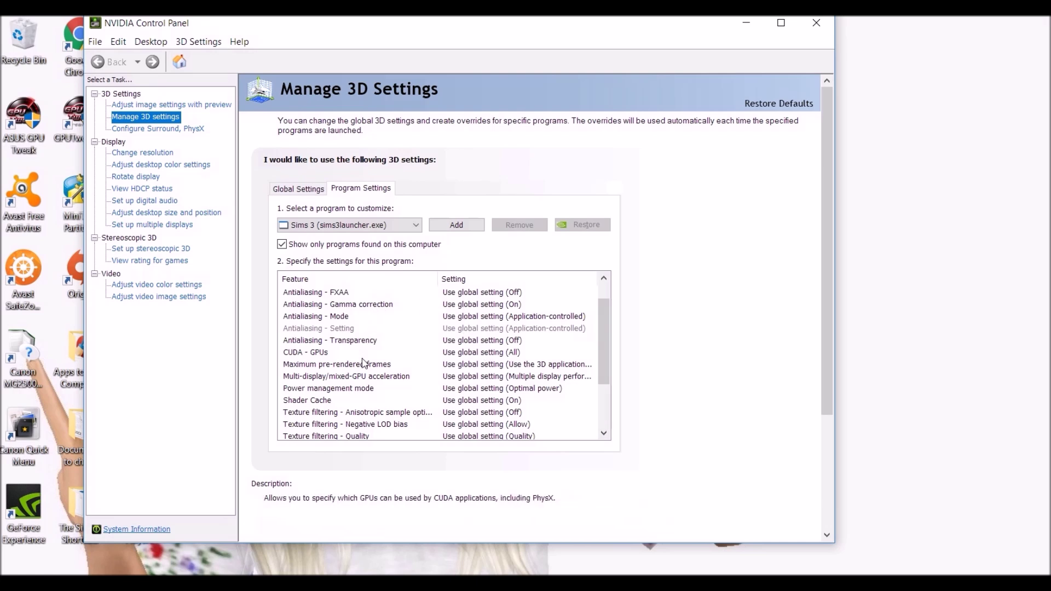
{"action": "left_click", "coordinate": [545, 365]}
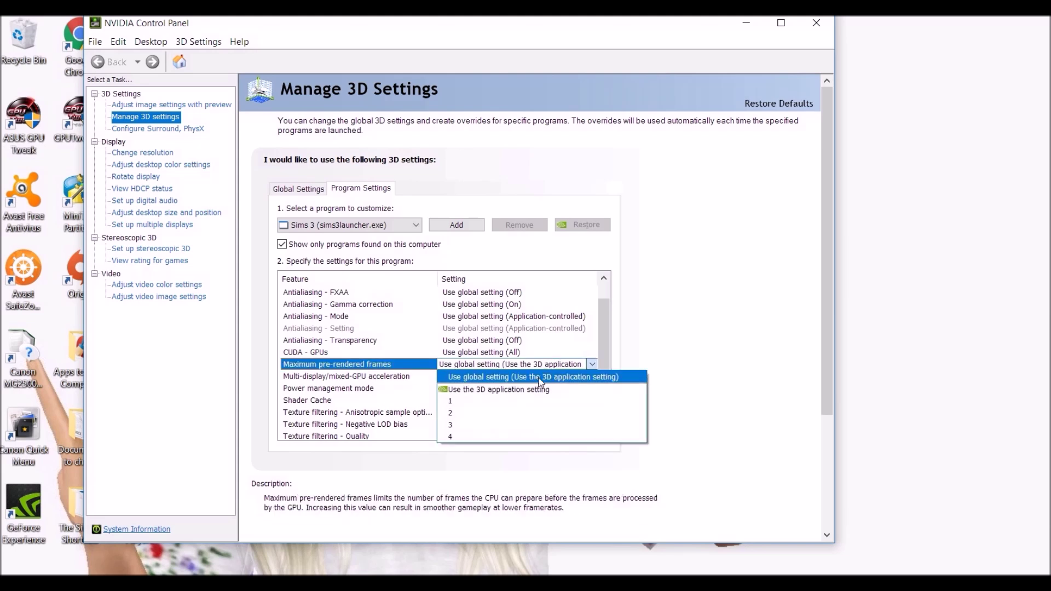
{"action": "left_click", "coordinate": [539, 378]}
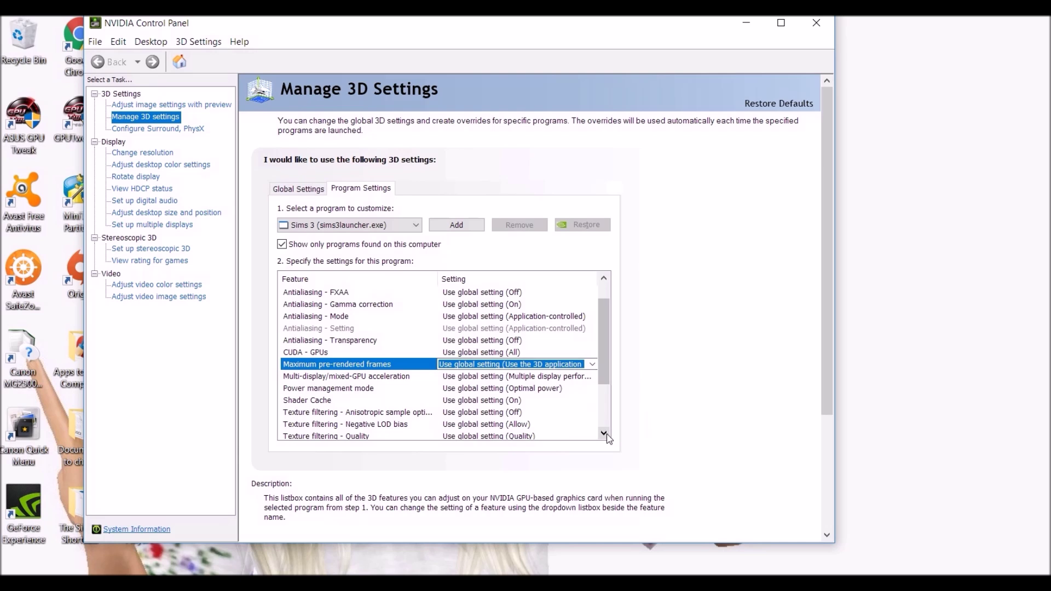
{"action": "left_click", "coordinate": [603, 434]}
{"action": "left_click", "coordinate": [604, 434]}
{"action": "left_click", "coordinate": [604, 434]}
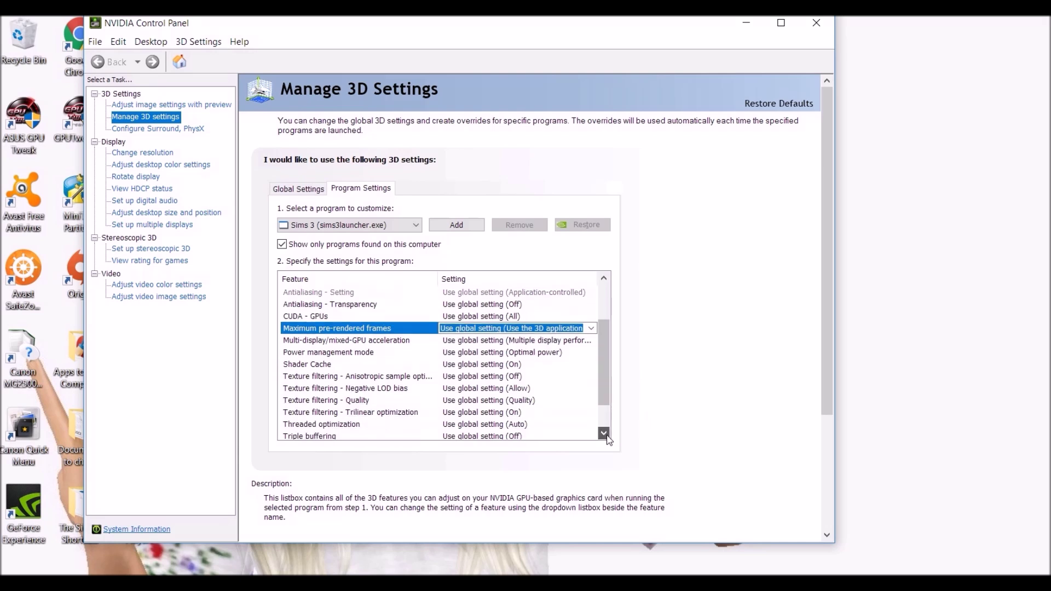
{"action": "left_click", "coordinate": [604, 434]}
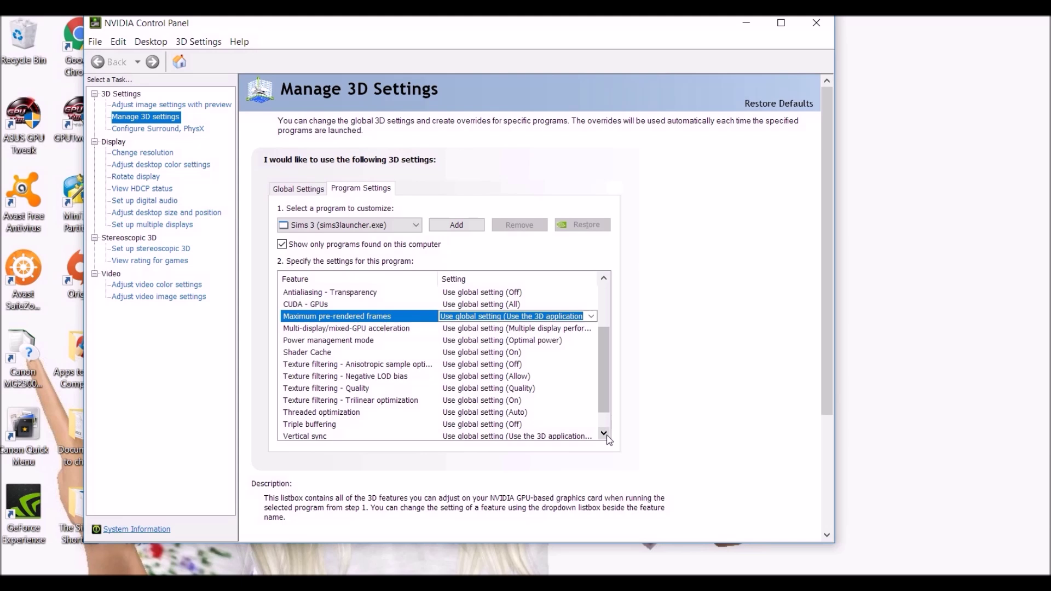
{"action": "left_click", "coordinate": [604, 434]}
{"action": "left_click", "coordinate": [604, 434]}
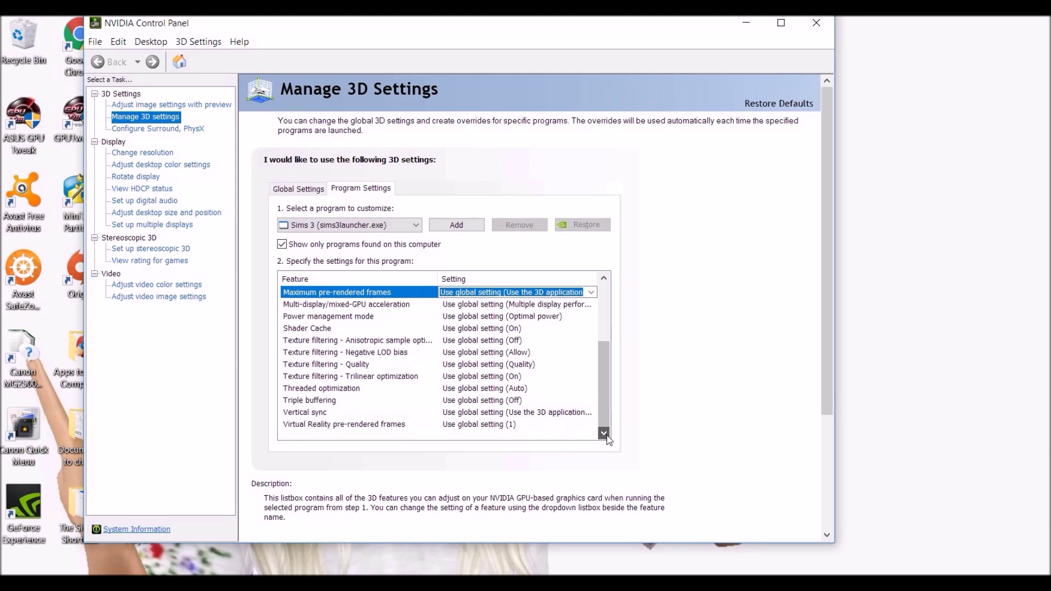
{"action": "left_click", "coordinate": [604, 278]}
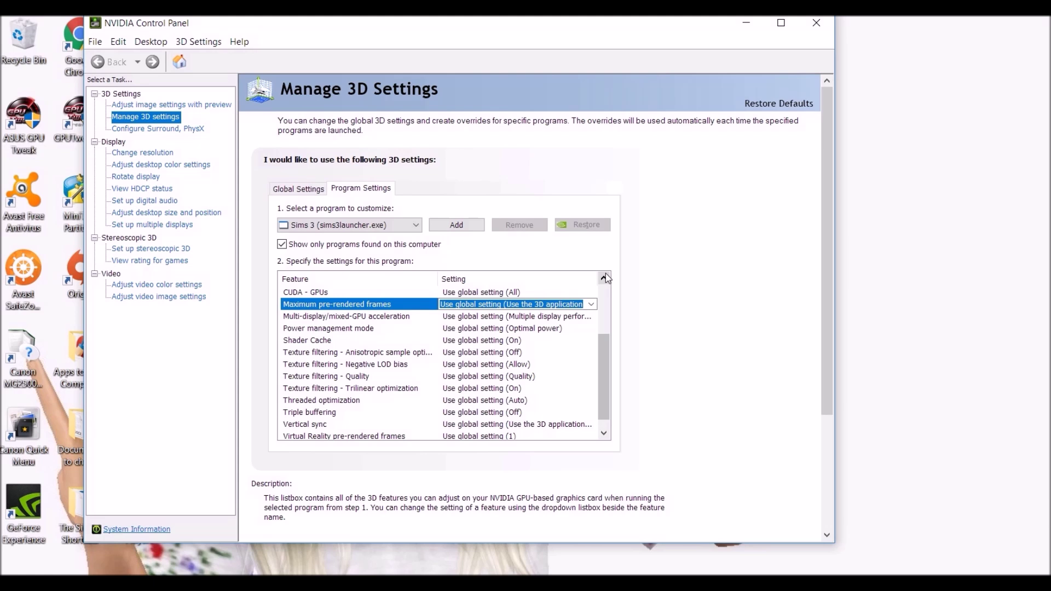
{"action": "left_click", "coordinate": [636, 334]}
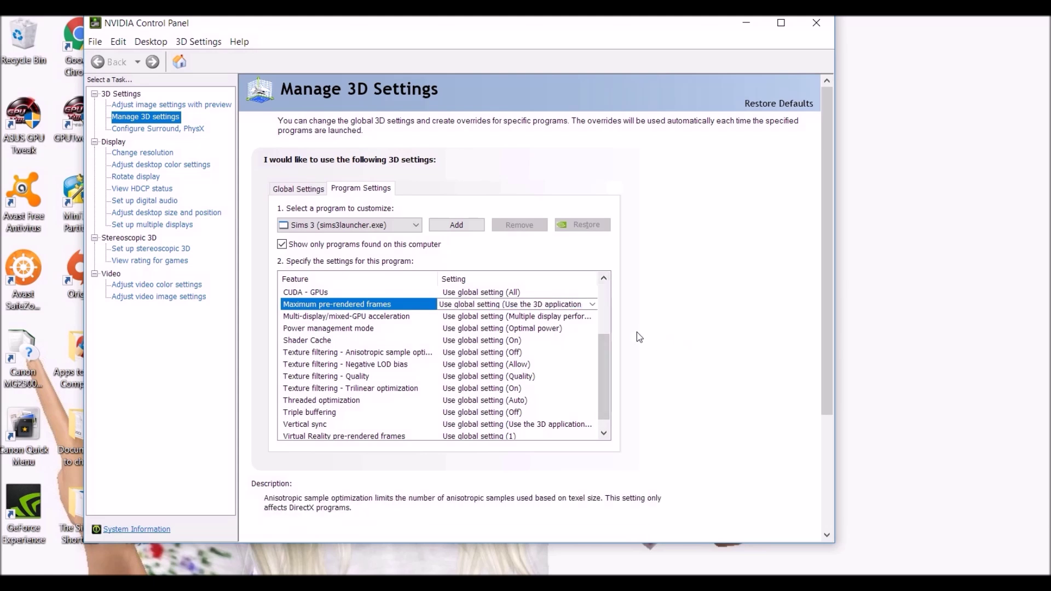
{"action": "left_click", "coordinate": [602, 283]}
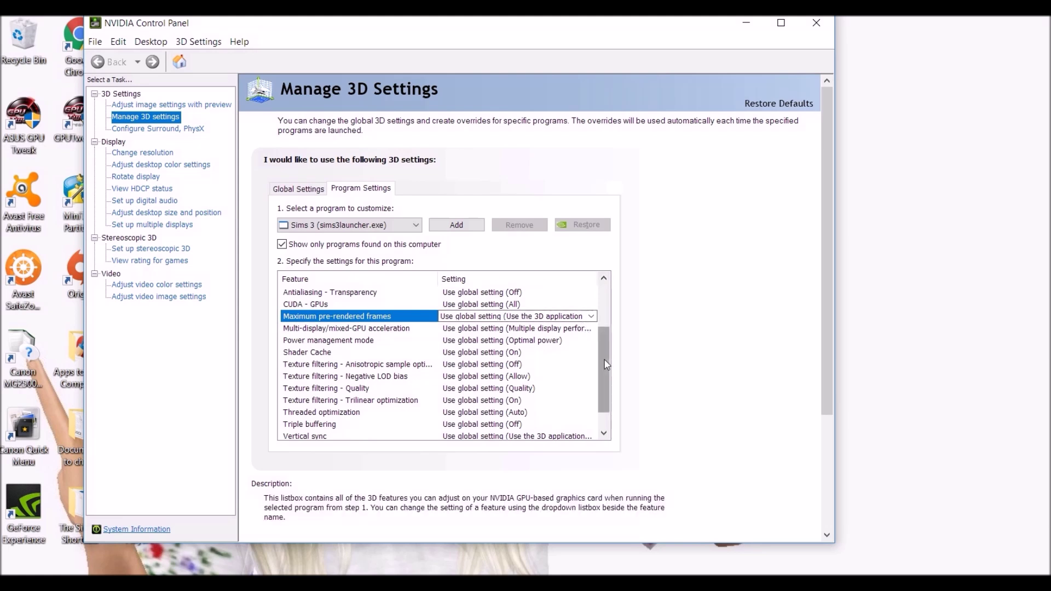
{"action": "left_click_drag", "start_coordinate": [606, 361], "coordinate": [606, 315]}
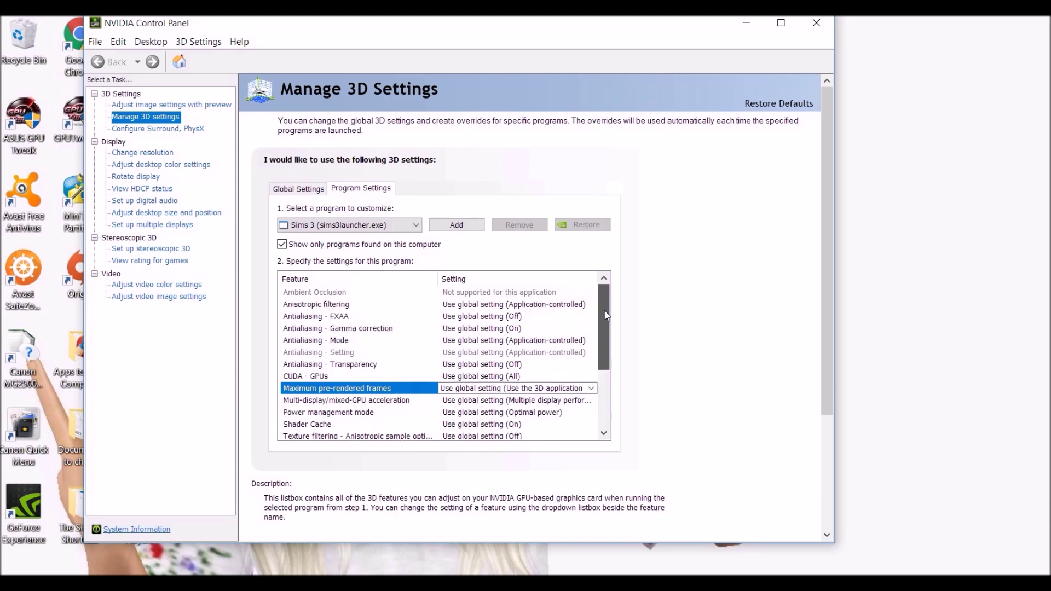
{"action": "left_click_drag", "start_coordinate": [605, 311], "coordinate": [598, 393]}
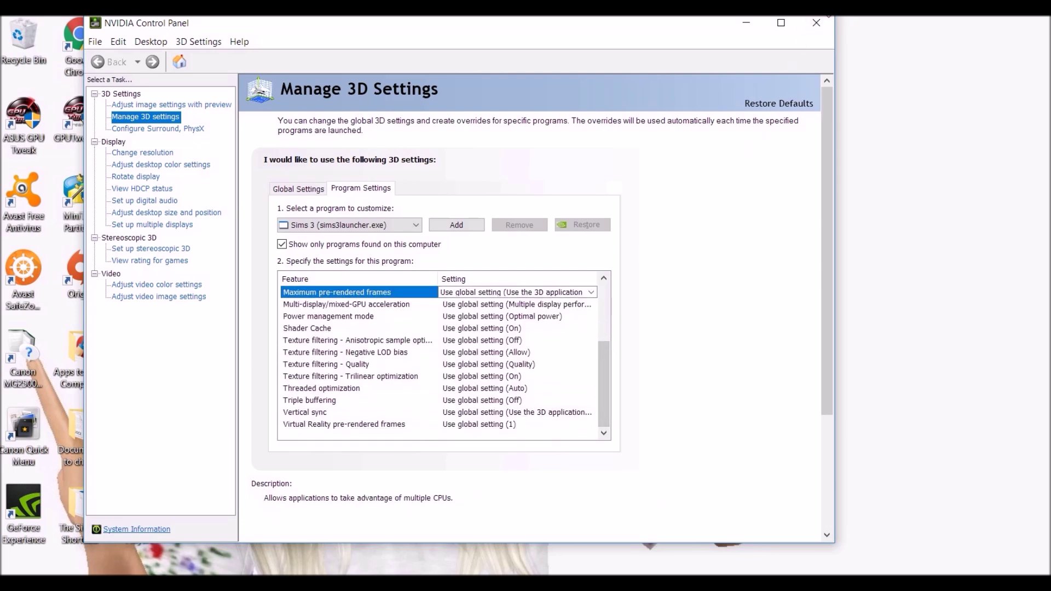
Close the NVIDIA Control Panel window, leaving Sims 3 on global 3D defaults.
{"action": "left_click", "coordinate": [815, 23]}
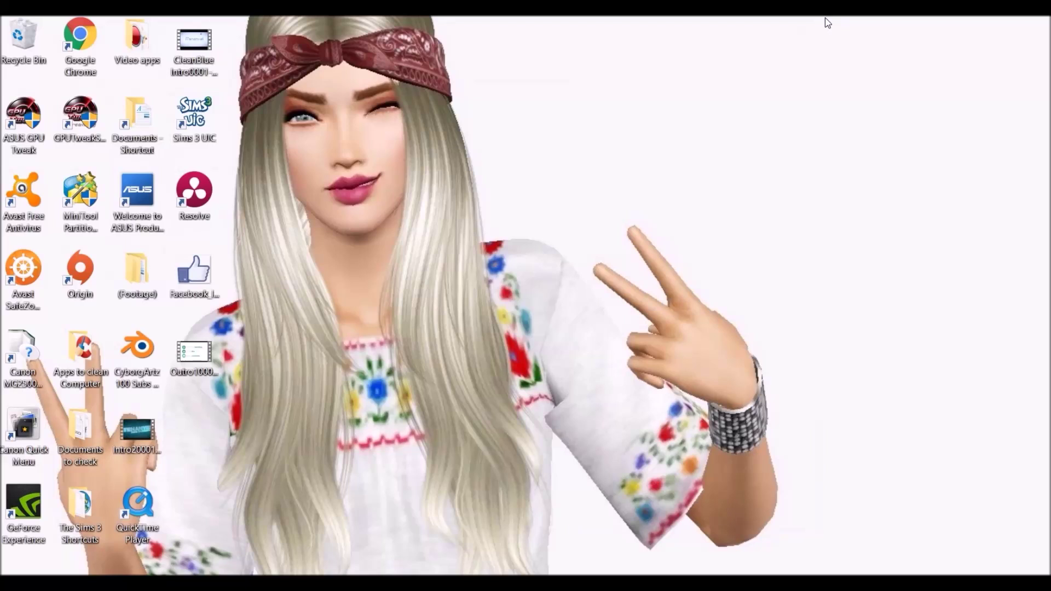